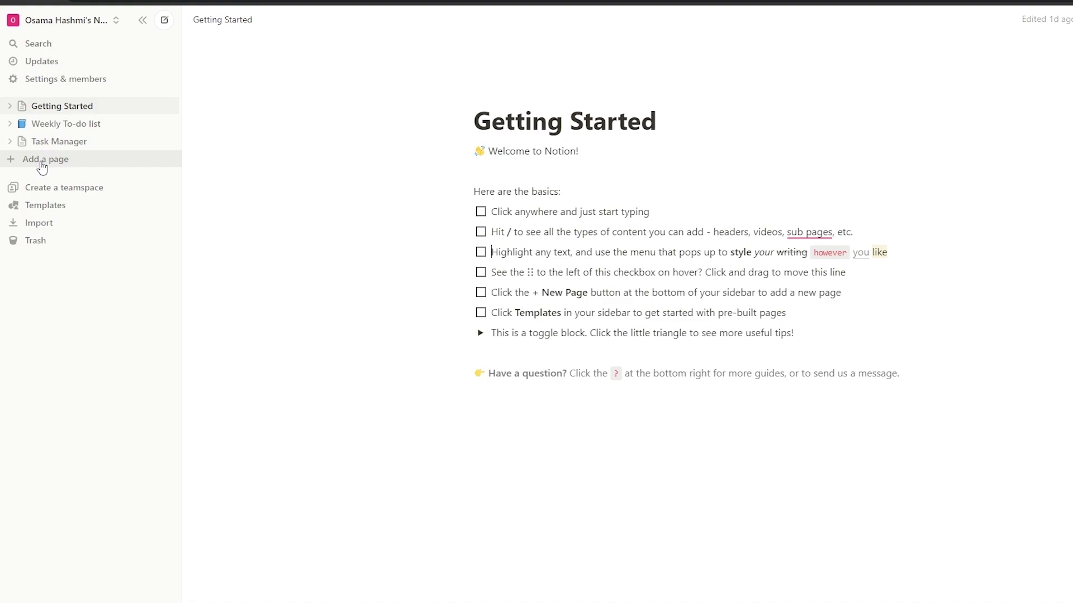
Step: Create a new empty page titled Bookmarks in the workspace
{"action": "left_click", "coordinate": [40, 164]}
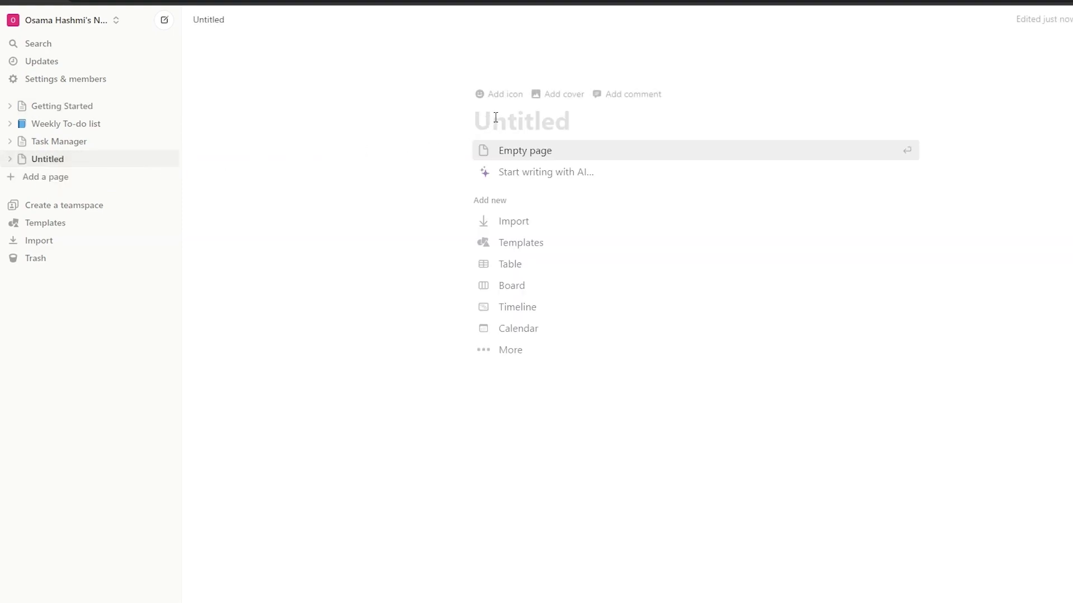
{"action": "type", "text": "Bookmarks"}
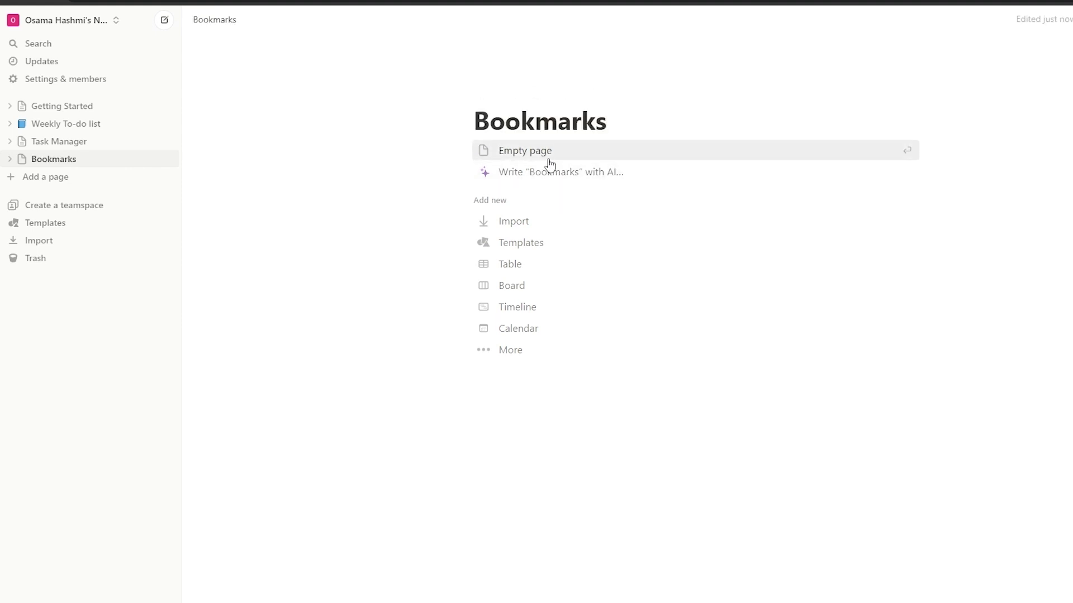
{"action": "left_click", "coordinate": [527, 151]}
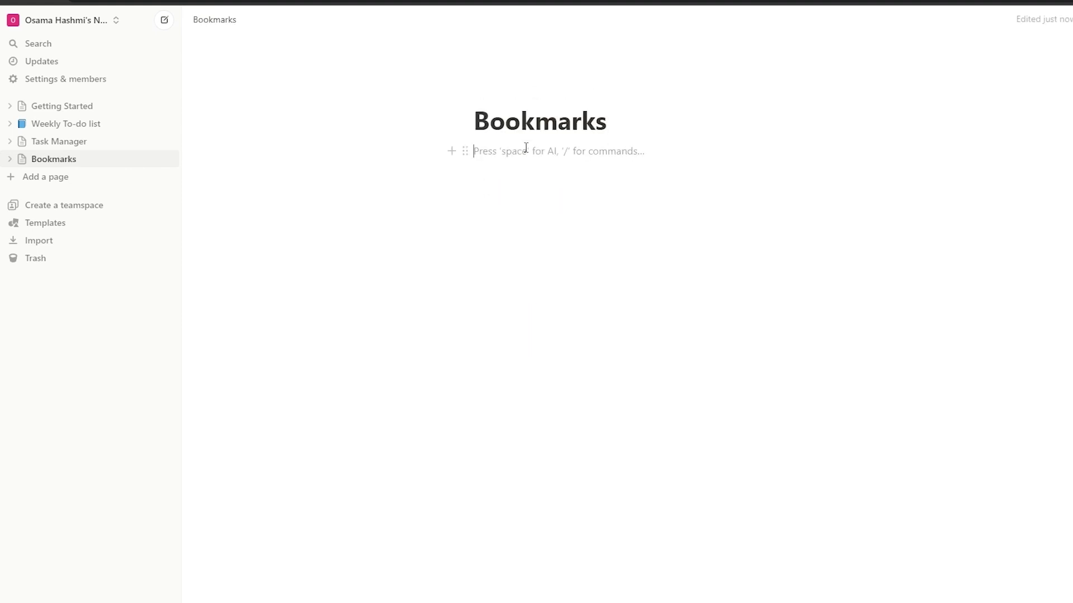
Step: Add a sub-page inside Bookmarks titled 'All Bookmarks'
{"action": "type", "text": "/"}
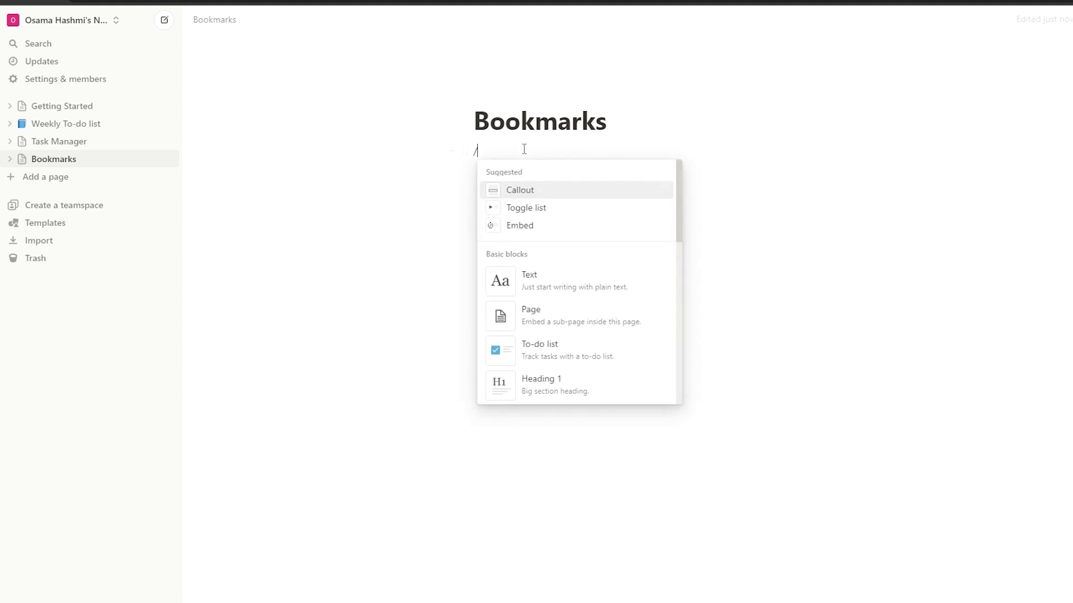
{"action": "left_click", "coordinate": [561, 320]}
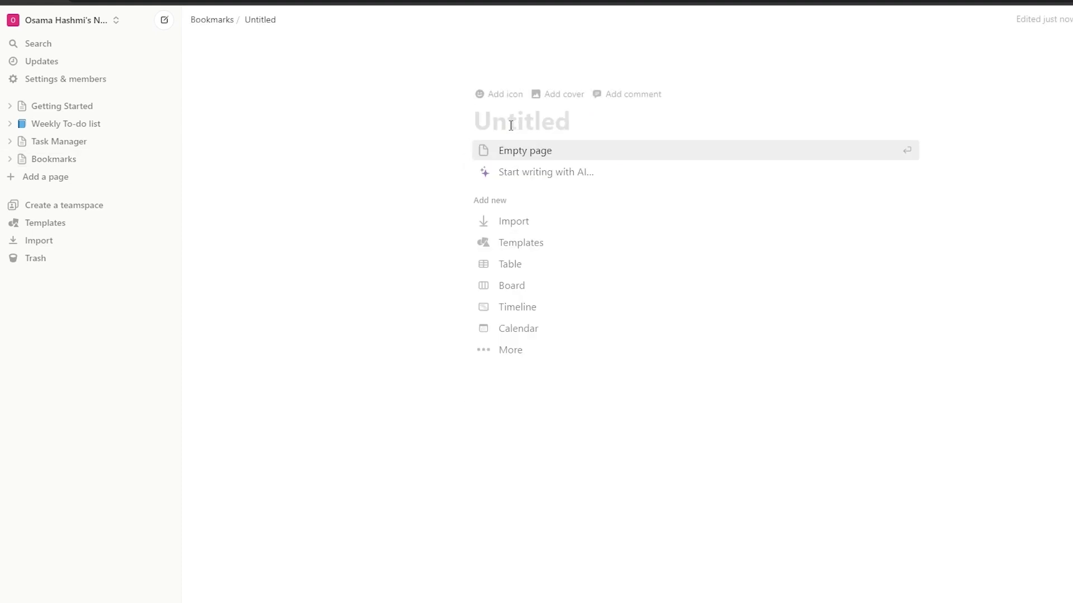
{"action": "type", "text": "All "}
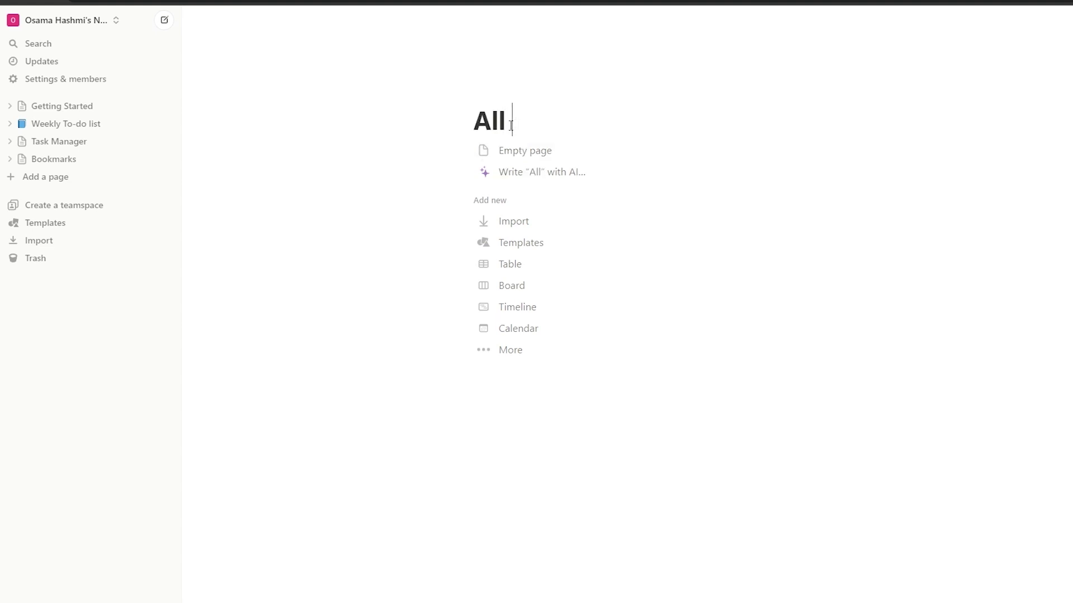
{"action": "type", "text": "Bookmarks"}
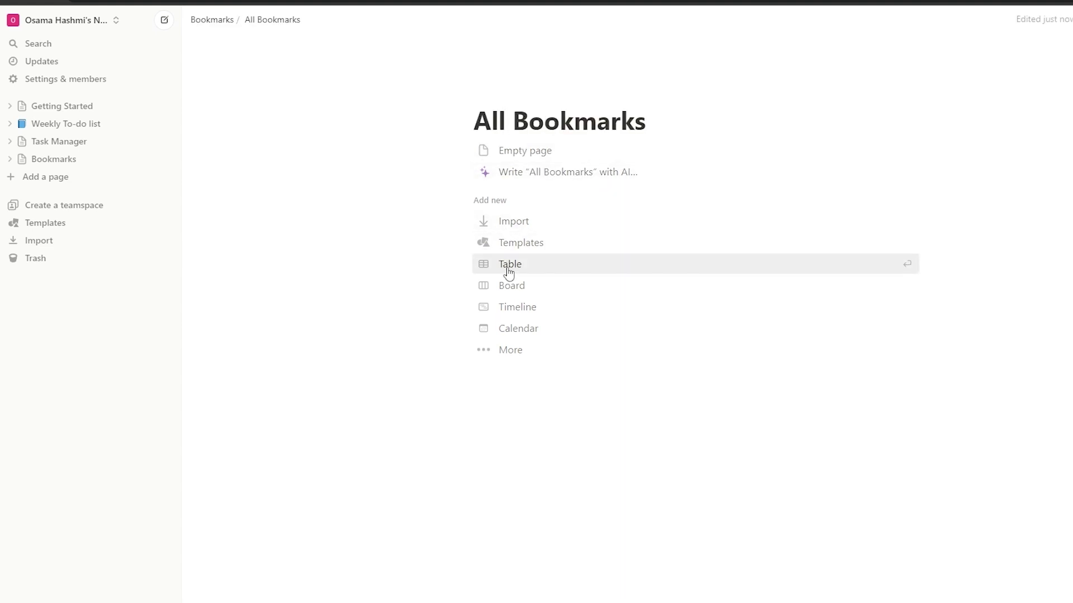
Step: Make All Bookmarks a new table database and reopen it from the Bookmarks page
{"action": "left_click", "coordinate": [508, 265]}
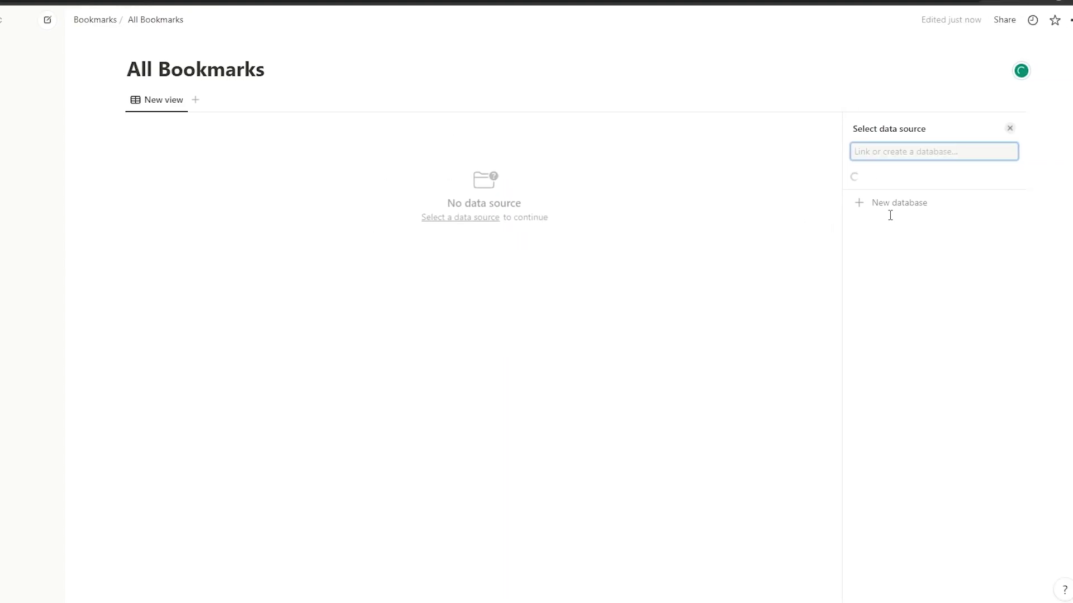
{"action": "left_click", "coordinate": [871, 296]}
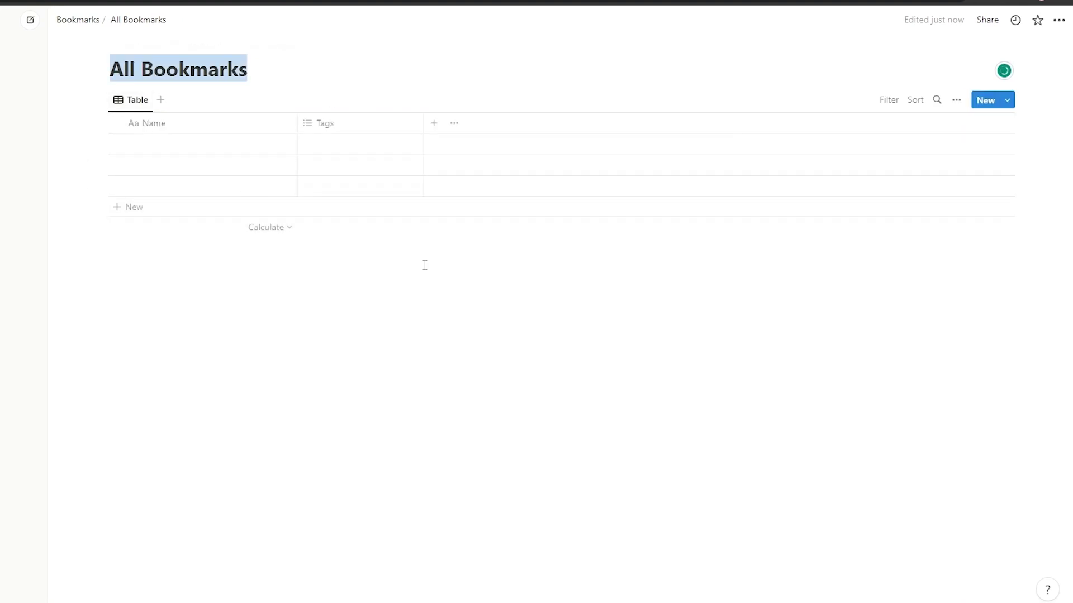
{"action": "left_click", "coordinate": [328, 72]}
{"action": "key", "text": "ctrl+["}
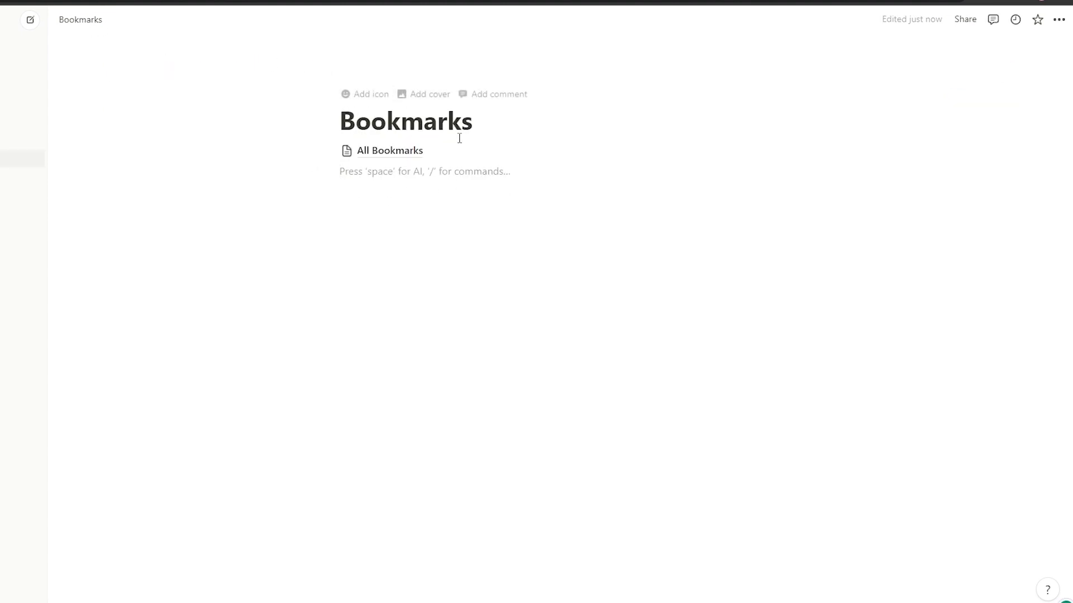
{"action": "left_click", "coordinate": [398, 152]}
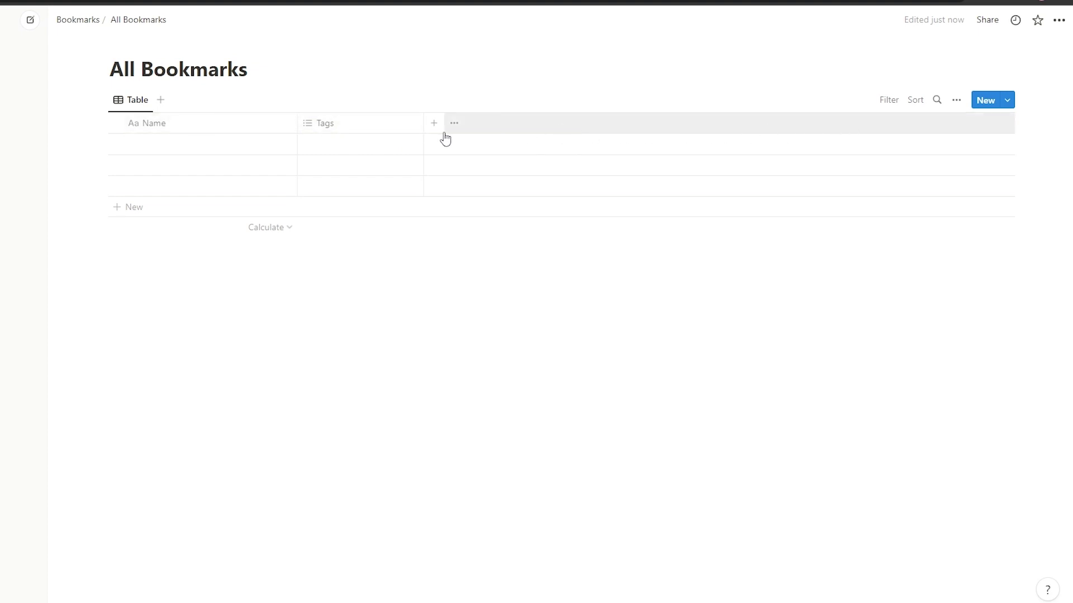
Step: Delete the Tags property so only the Name column remains
{"action": "left_click", "coordinate": [408, 126]}
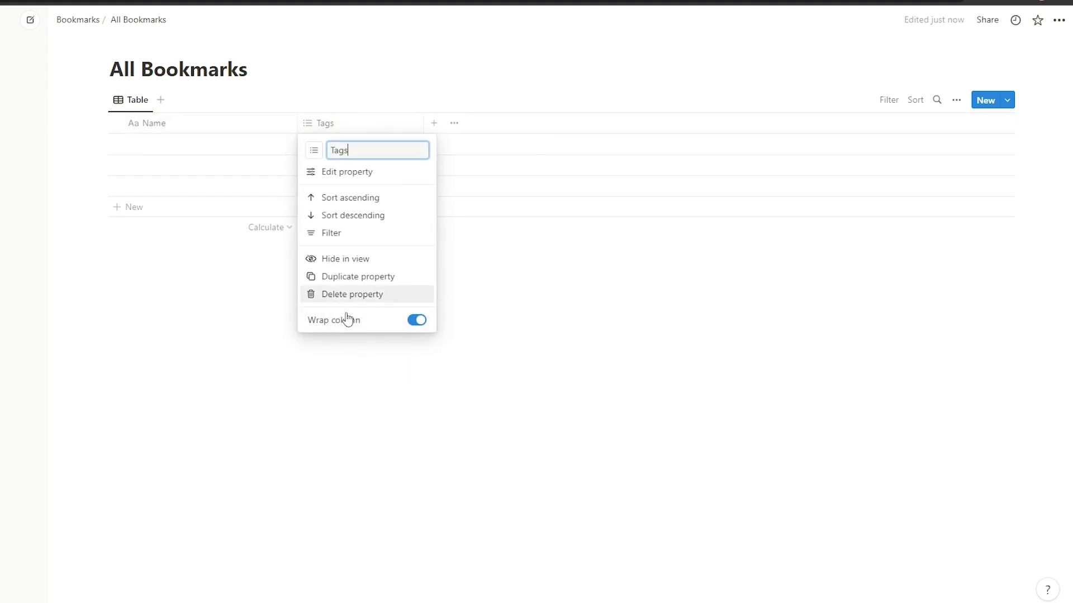
{"action": "left_click", "coordinate": [348, 296]}
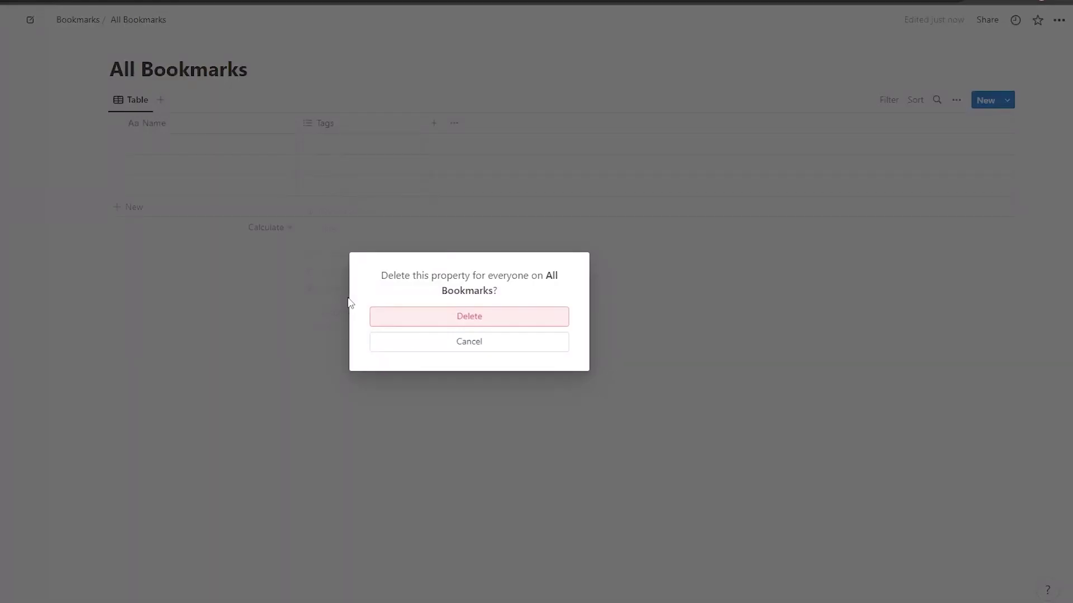
{"action": "left_click", "coordinate": [460, 324]}
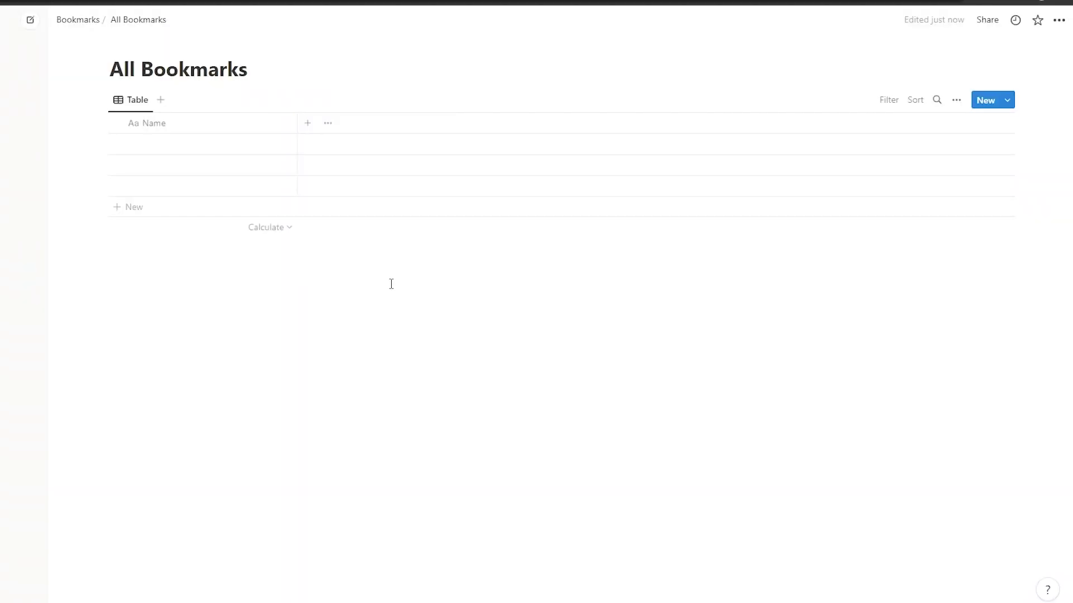
Step: Give both the Name column and the table view a bookmark icon
{"action": "left_click", "coordinate": [167, 124]}
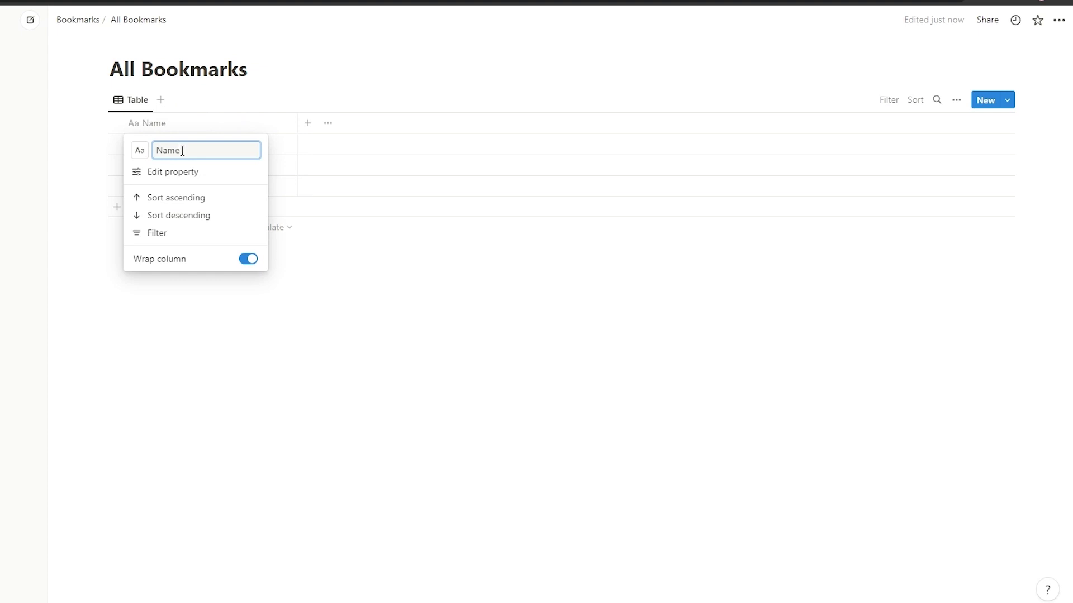
{"action": "left_click", "coordinate": [142, 151]}
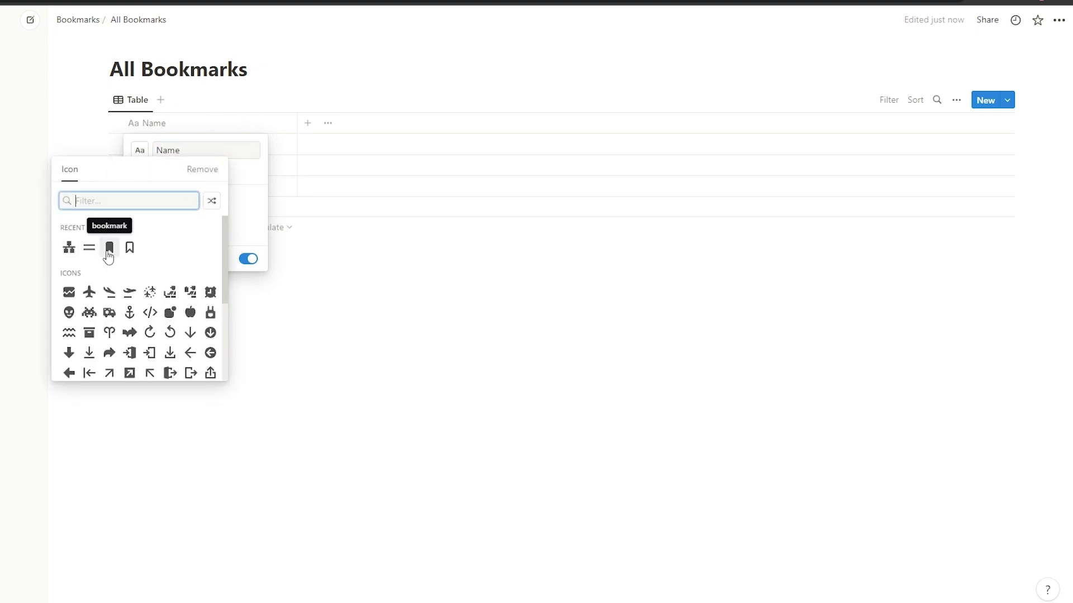
{"action": "left_click", "coordinate": [110, 247]}
{"action": "left_click", "coordinate": [957, 99]}
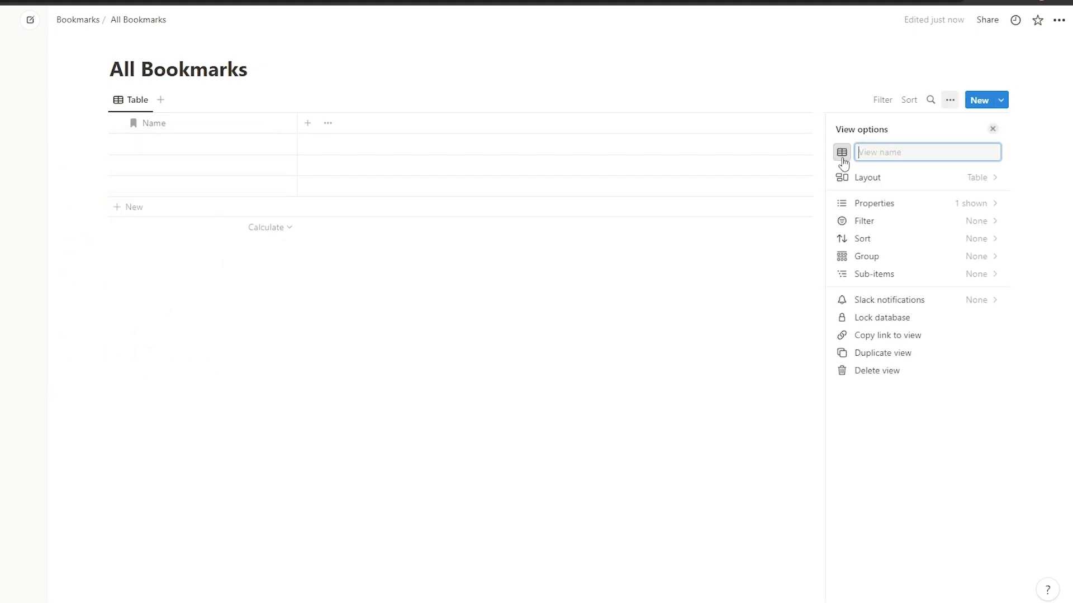
{"action": "left_click", "coordinate": [843, 160]}
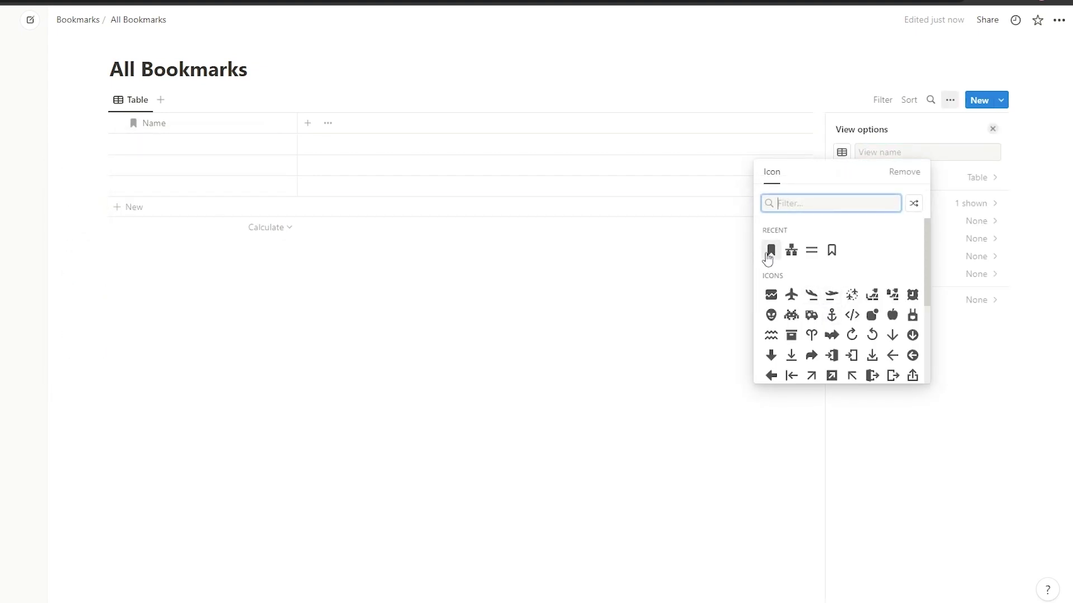
{"action": "left_click", "coordinate": [770, 251]}
{"action": "left_click", "coordinate": [68, 129]}
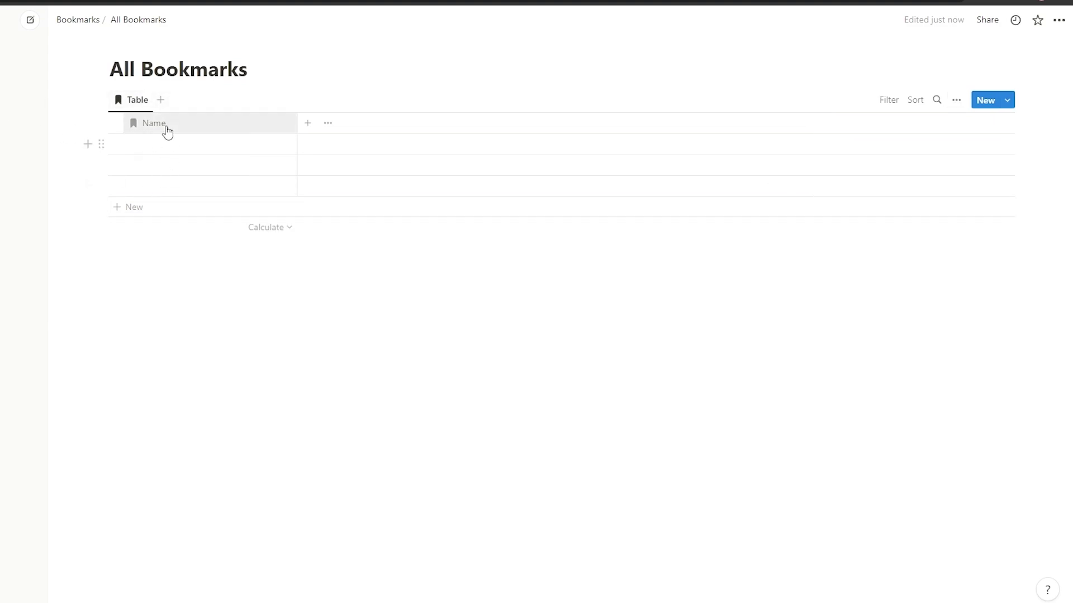
Step: Add a narrow Favorite checkbox column to the table
{"action": "left_click", "coordinate": [307, 124]}
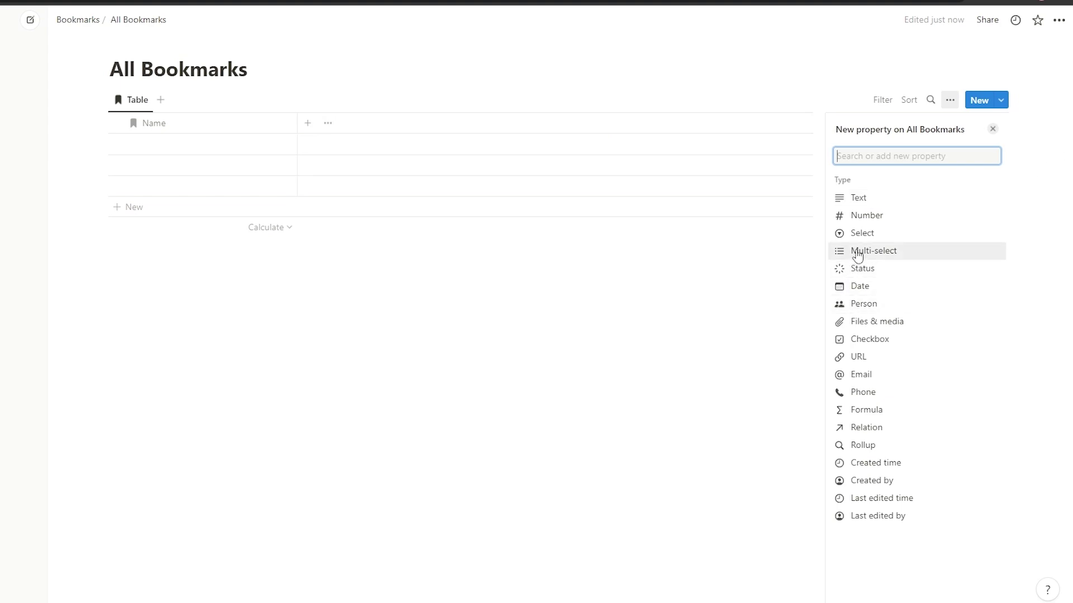
{"action": "left_click", "coordinate": [866, 342]}
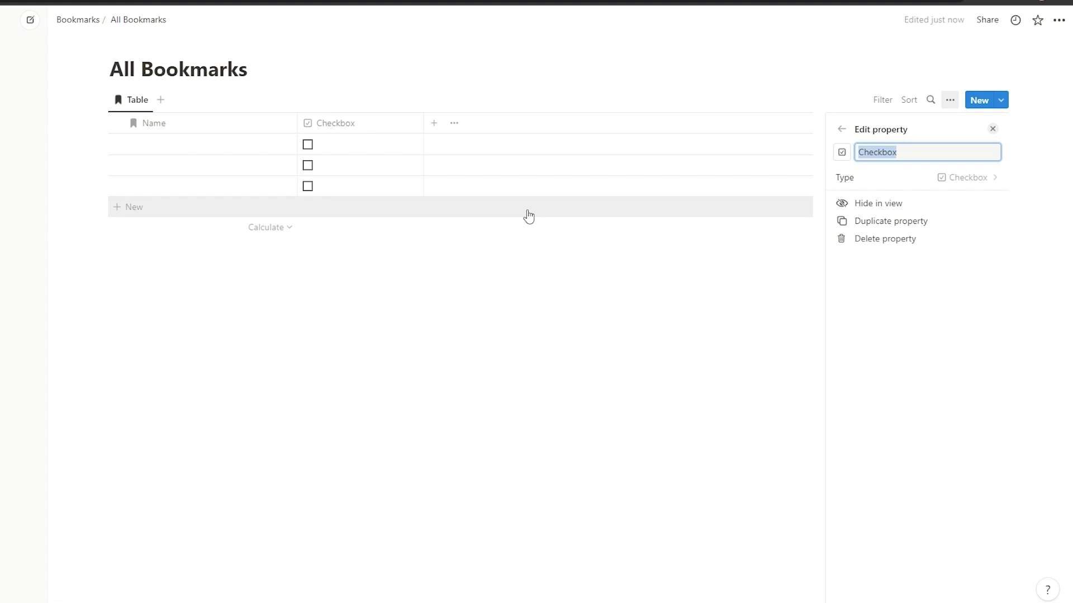
{"action": "key", "text": "Escape"}
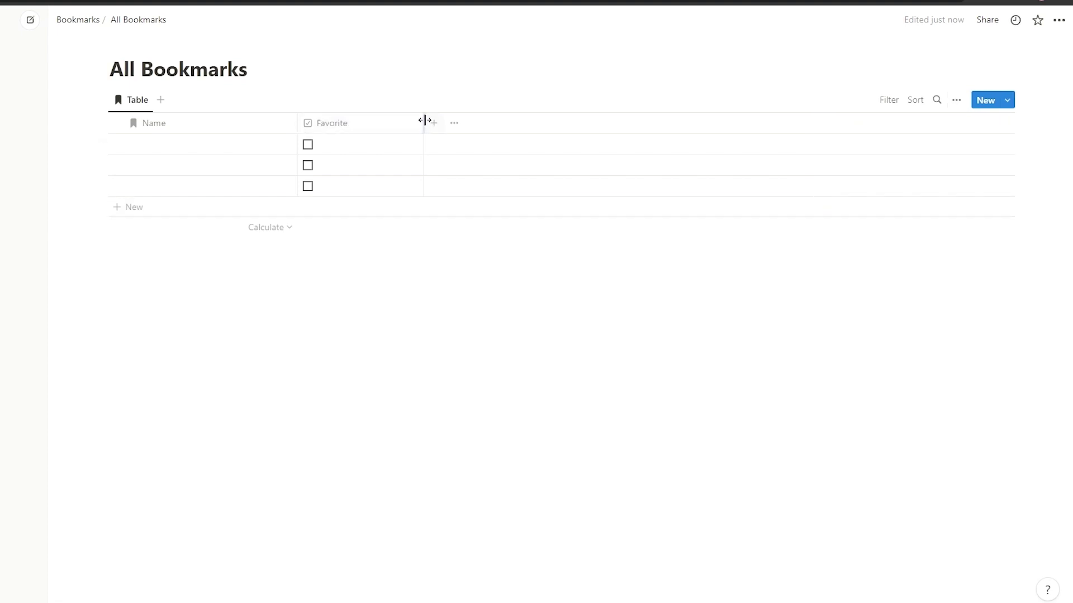
{"action": "left_click_drag", "start_coordinate": [424, 119], "coordinate": [317, 120]}
Step: Give the Favorite column a heart icon and move it before Name
{"action": "left_click", "coordinate": [309, 126]}
{"action": "left_click", "coordinate": [314, 150]}
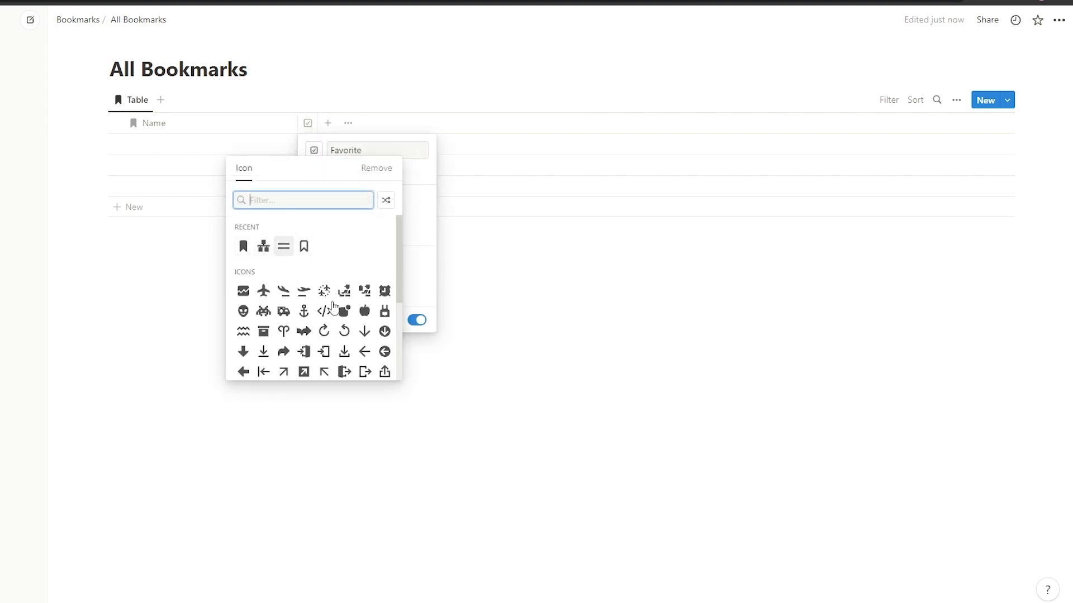
{"action": "type", "text": "hea"}
{"action": "left_click", "coordinate": [283, 230]}
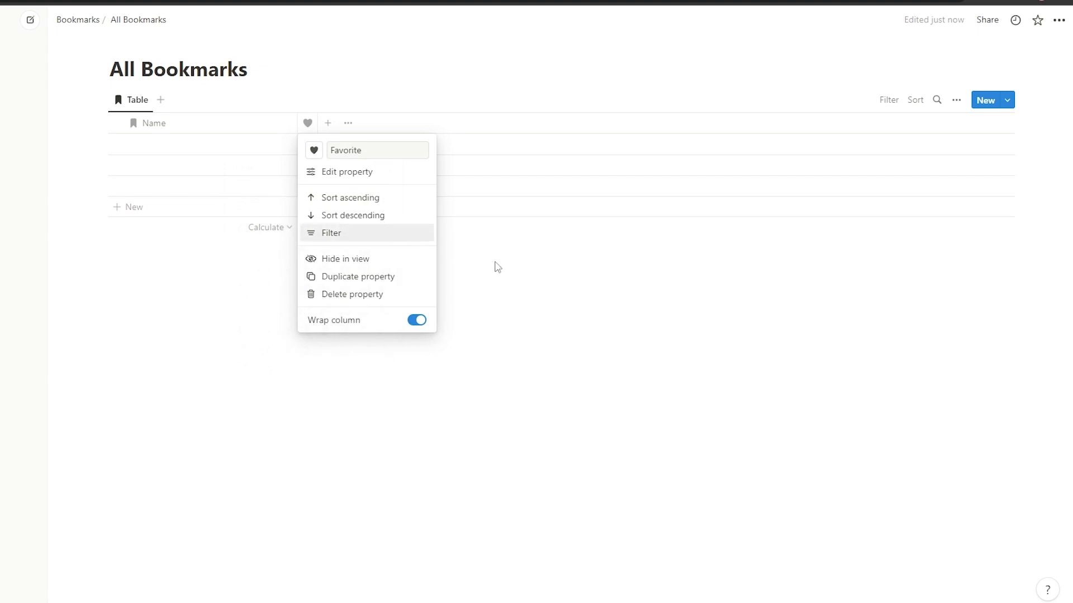
{"action": "left_click", "coordinate": [307, 132]}
{"action": "left_click_drag", "start_coordinate": [306, 131], "coordinate": [119, 142]}
Step: Add a URL column named Links
{"action": "left_click", "coordinate": [327, 124]}
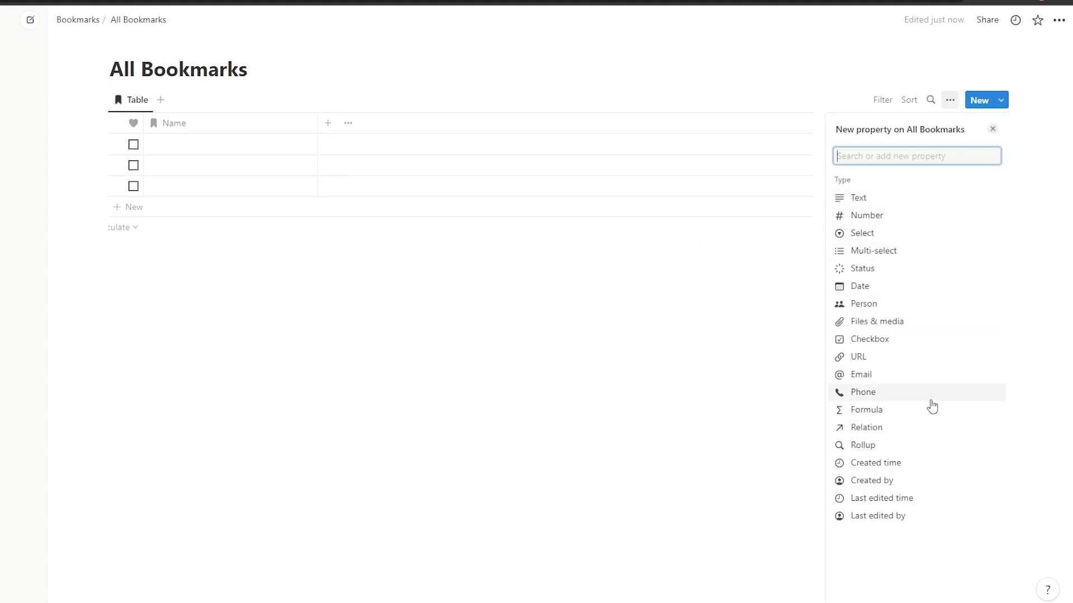
{"action": "left_click", "coordinate": [881, 358]}
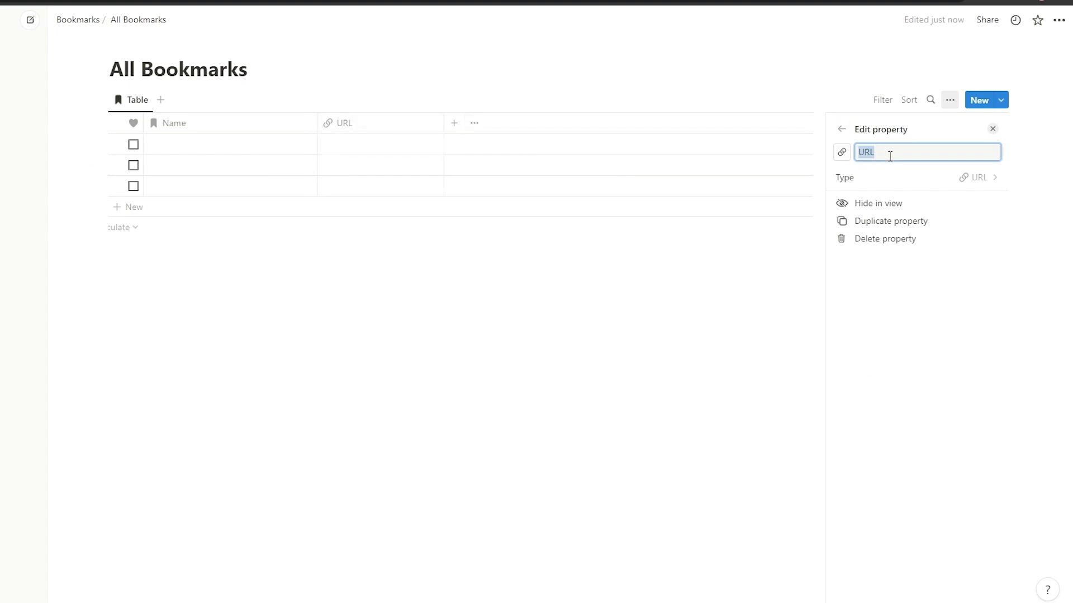
{"action": "type", "text": "Links"}
{"action": "left_click", "coordinate": [615, 308]}
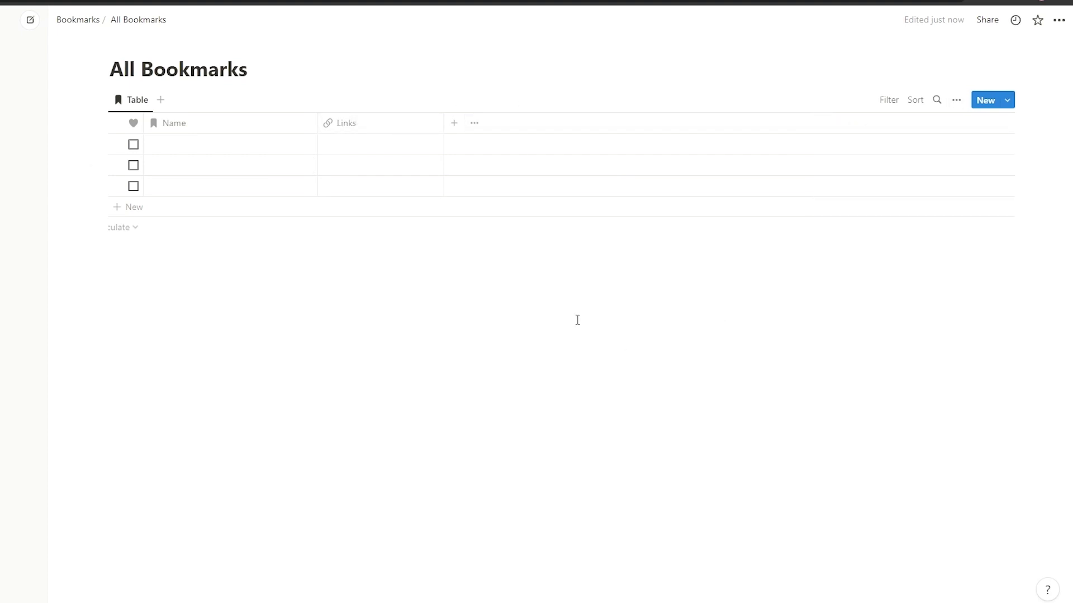
Step: Add a widened formula column 'Is favorite?' with a bookmark icon
{"action": "left_click", "coordinate": [453, 123]}
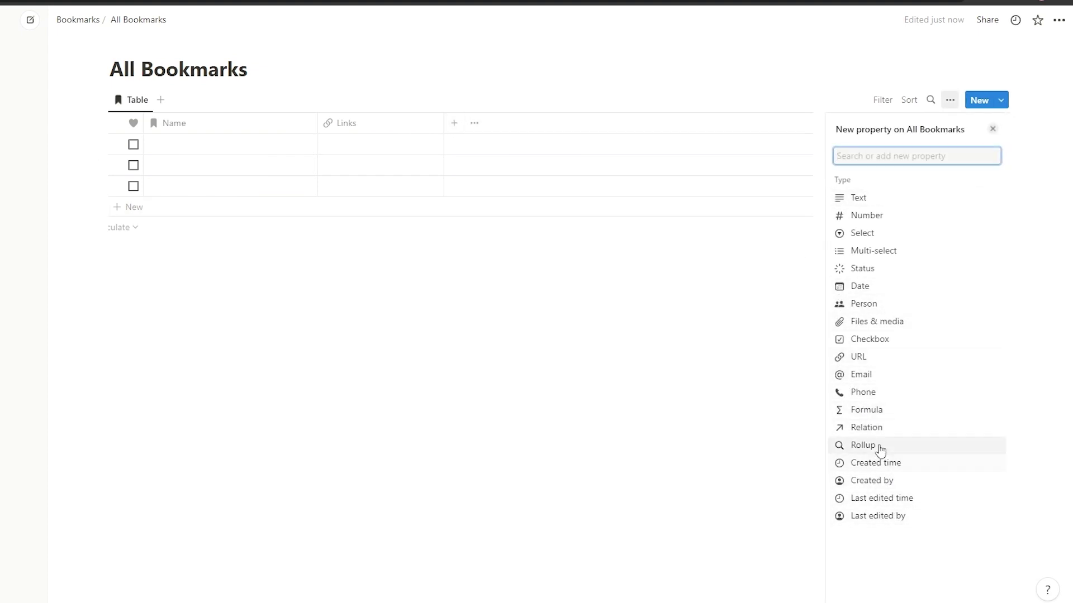
{"action": "left_click", "coordinate": [882, 418]}
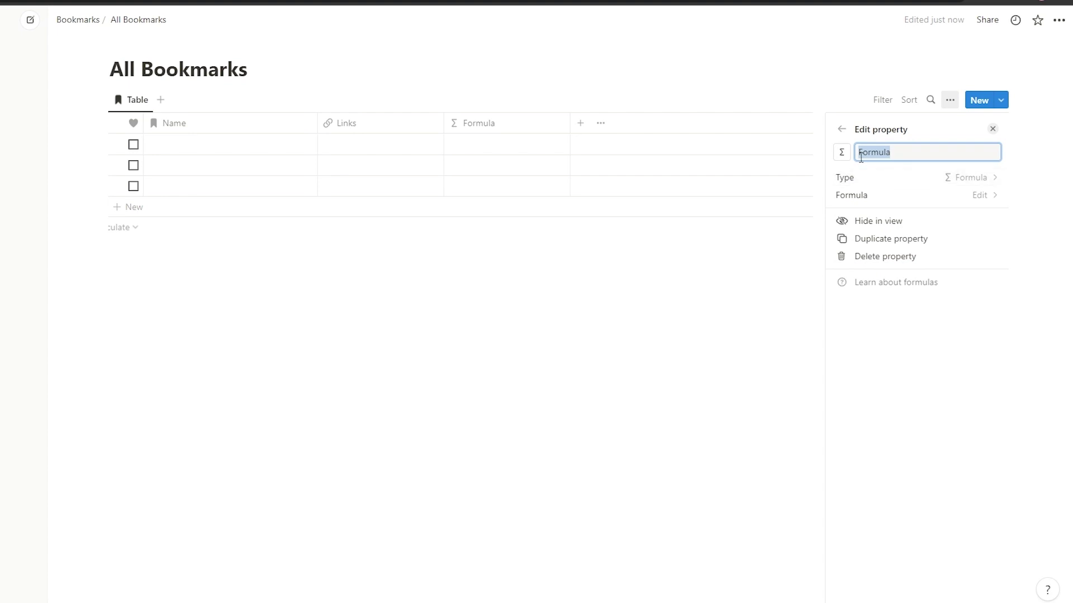
{"action": "type", "text": "Is favorite?"}
{"action": "left_click", "coordinate": [841, 152]}
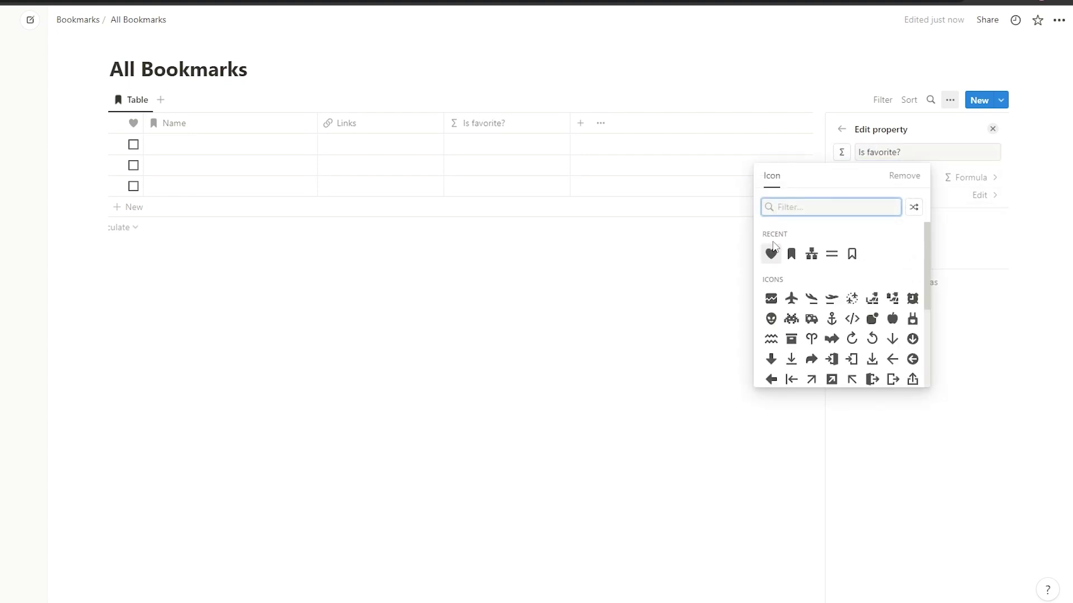
{"action": "left_click", "coordinate": [852, 254]}
{"action": "left_click", "coordinate": [615, 277]}
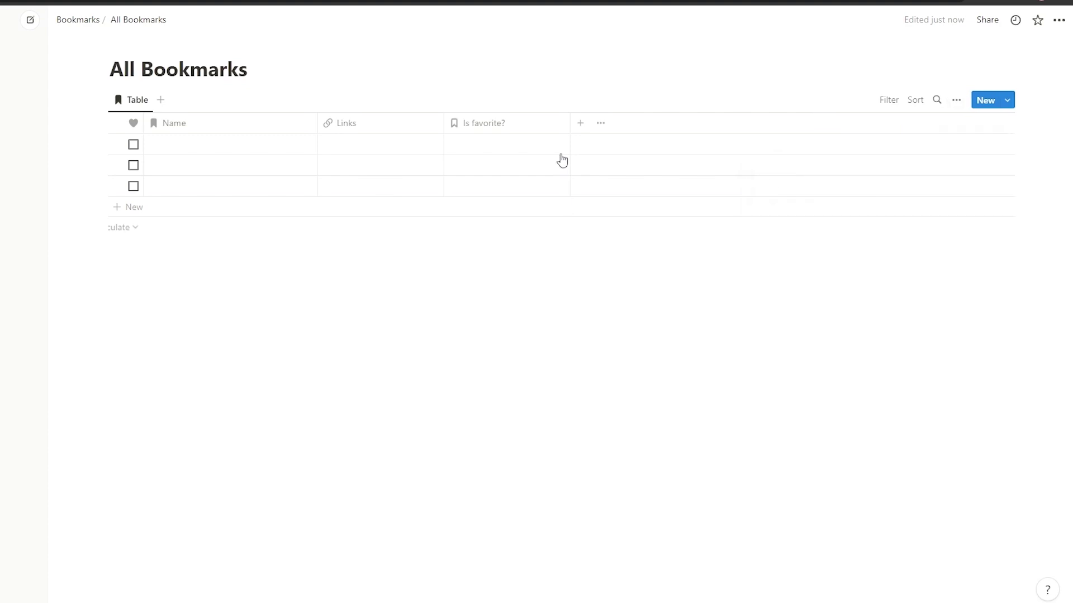
{"action": "left_click_drag", "start_coordinate": [569, 146], "coordinate": [612, 123]}
Step: Delete the second and third bookmark rows
{"action": "left_click", "coordinate": [117, 166]}
{"action": "left_click", "coordinate": [117, 186]}
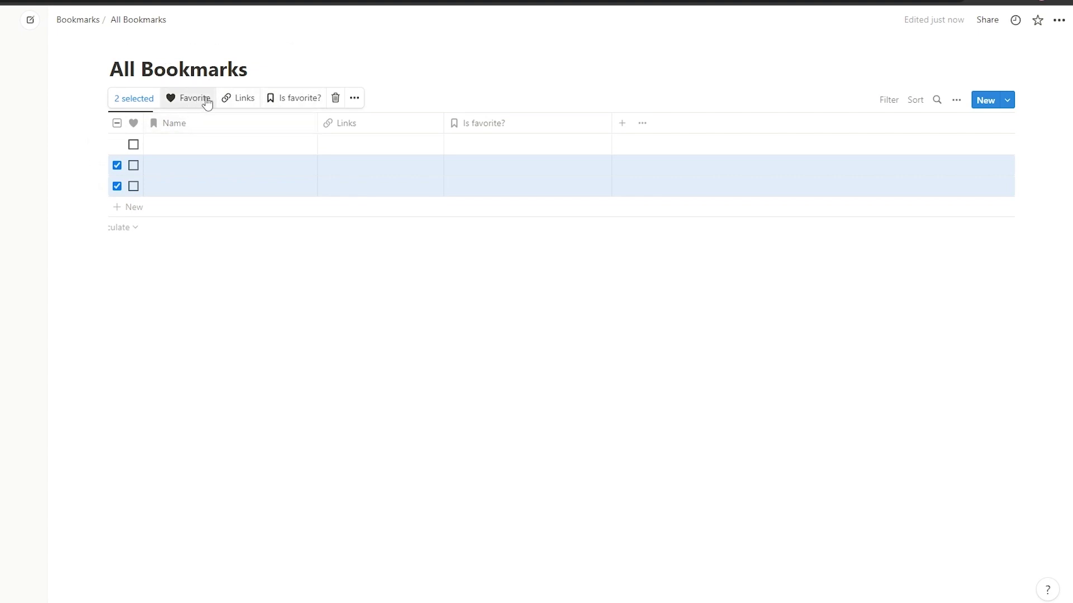
{"action": "left_click", "coordinate": [344, 104]}
Step: Paste the if() favorite-check formula into Is favorite?, fix it until valid, and save
{"action": "left_click", "coordinate": [517, 146]}
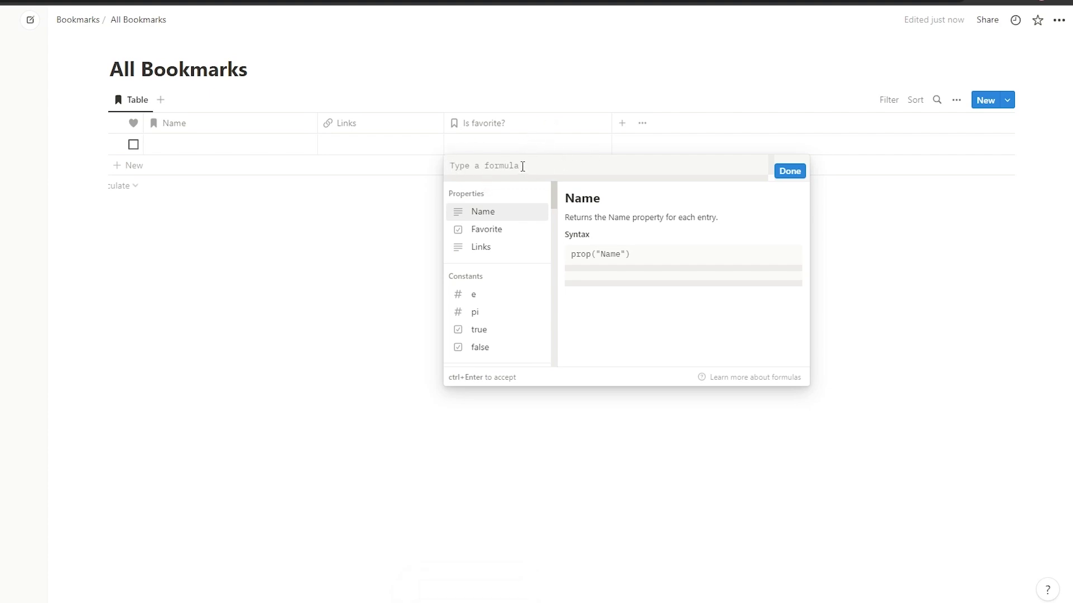
{"action": "type", "text": "if(prop(\"Favorite?\") == true, \"❤\", \" \")"}
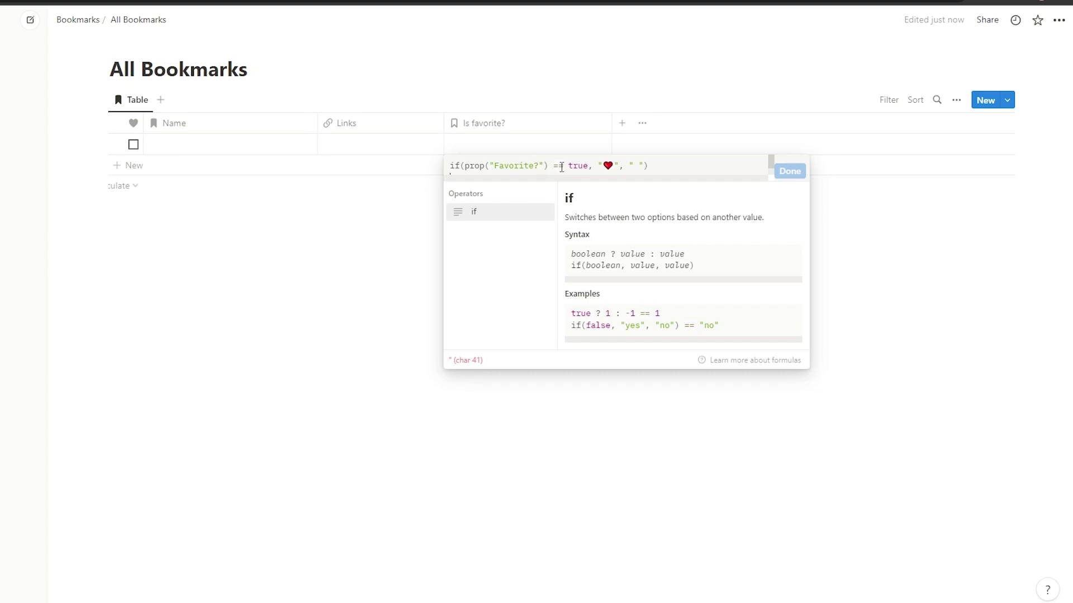
{"action": "left_click_drag", "start_coordinate": [604, 166], "coordinate": [615, 166]}
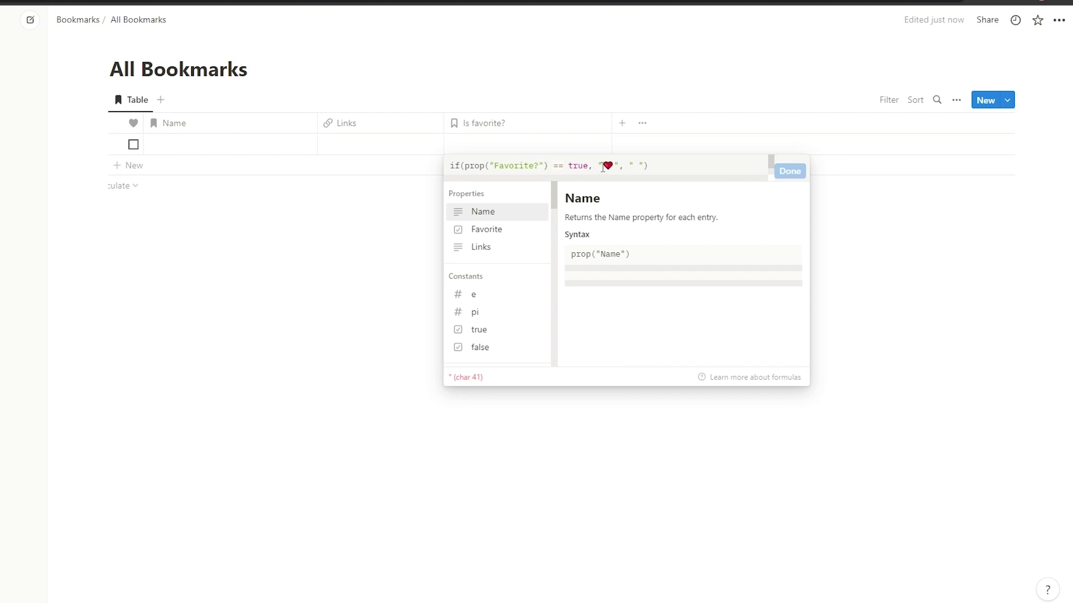
{"action": "key", "text": "BackSpace"}
{"action": "left_click", "coordinate": [749, 171]}
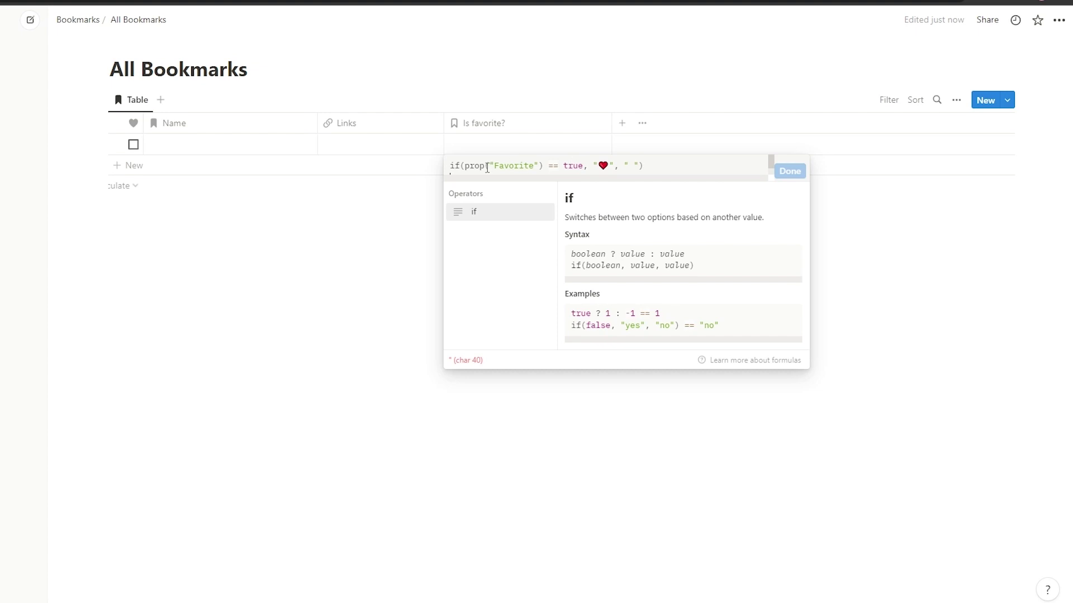
{"action": "left_click_drag", "start_coordinate": [460, 166], "coordinate": [542, 165]}
{"action": "key", "text": "ctrl+c"}
{"action": "key", "text": "BackSpace"}
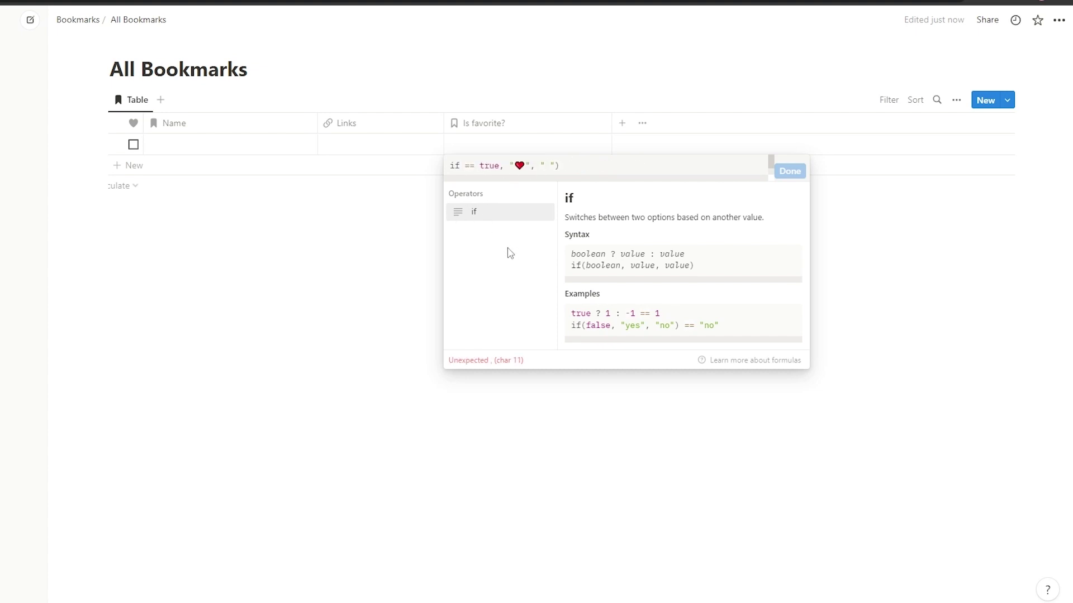
{"action": "key", "text": "ctrl+z"}
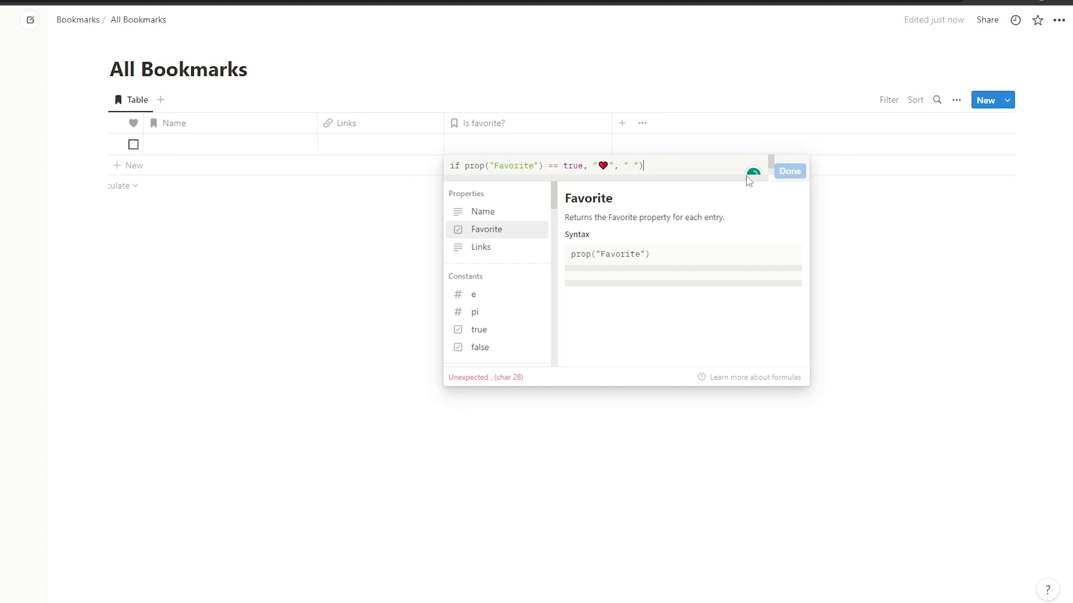
{"action": "key", "text": "ctrl+v"}
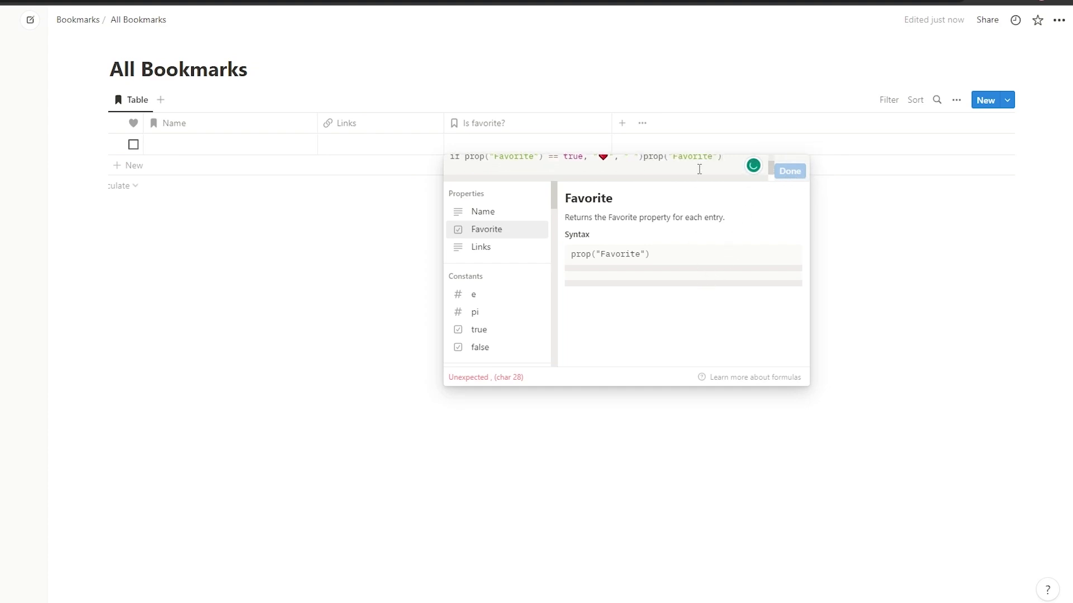
{"action": "left_click_drag", "start_coordinate": [699, 168], "coordinate": [645, 165]}
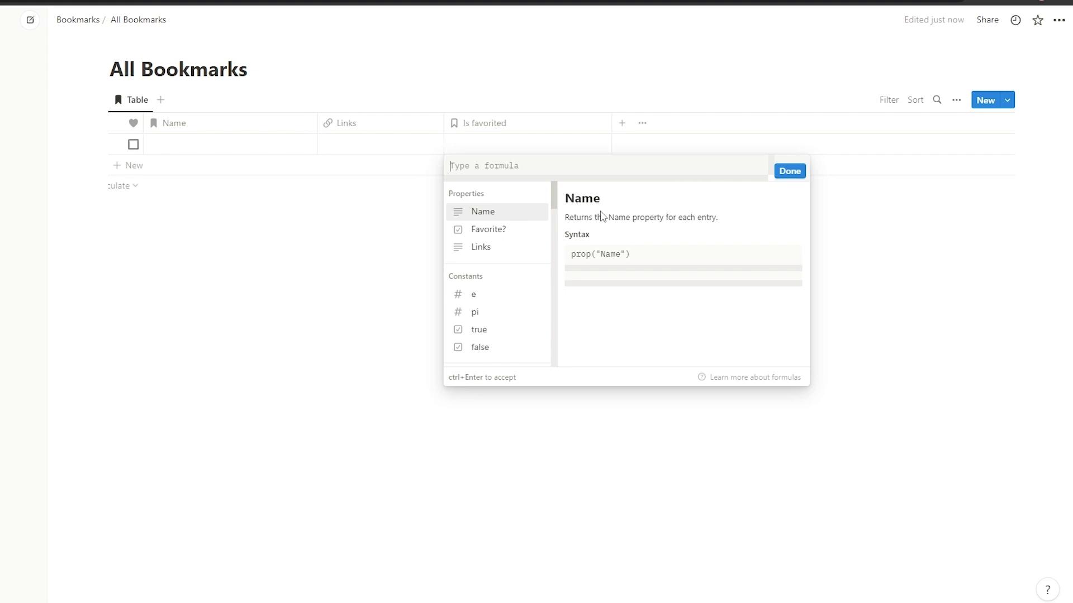
{"action": "type", "text": "if(prop(\"Favorite?\") == true, \"❤\", \" \")"}
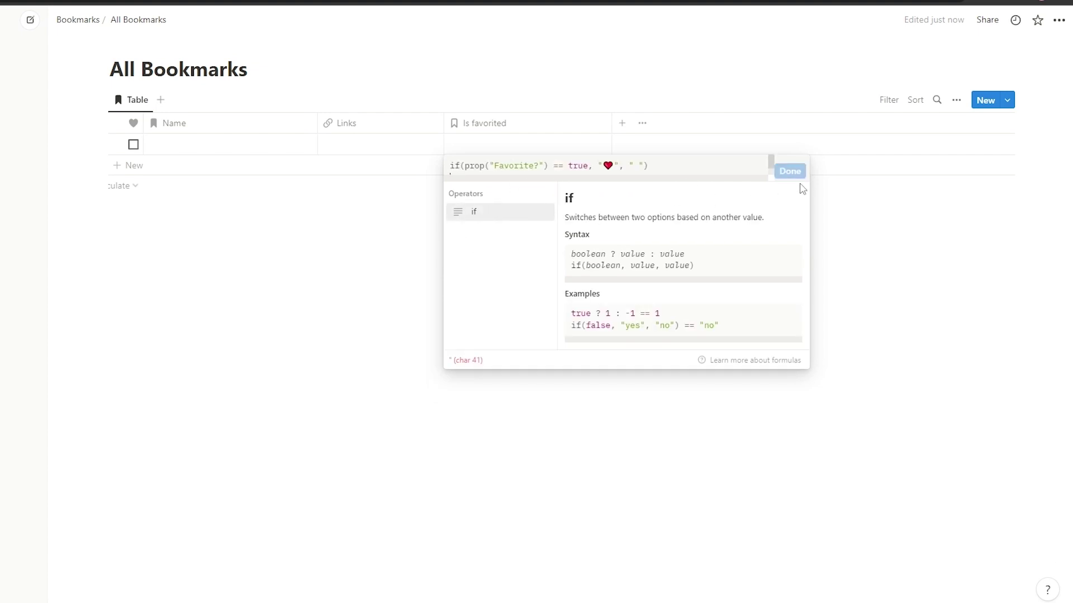
{"action": "key", "text": "BackSpace"}
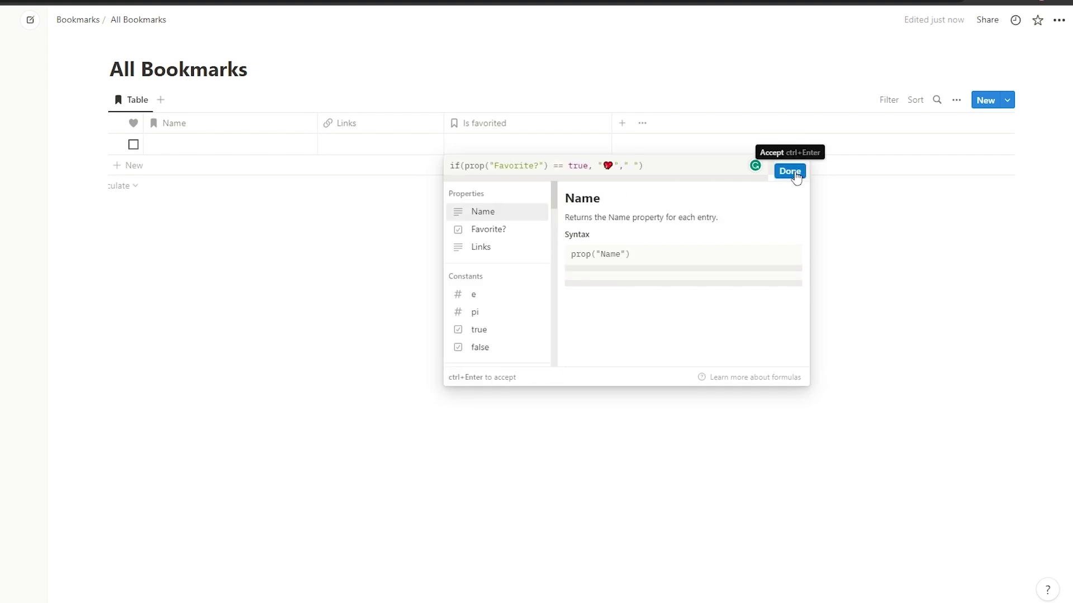
{"action": "left_click", "coordinate": [795, 174]}
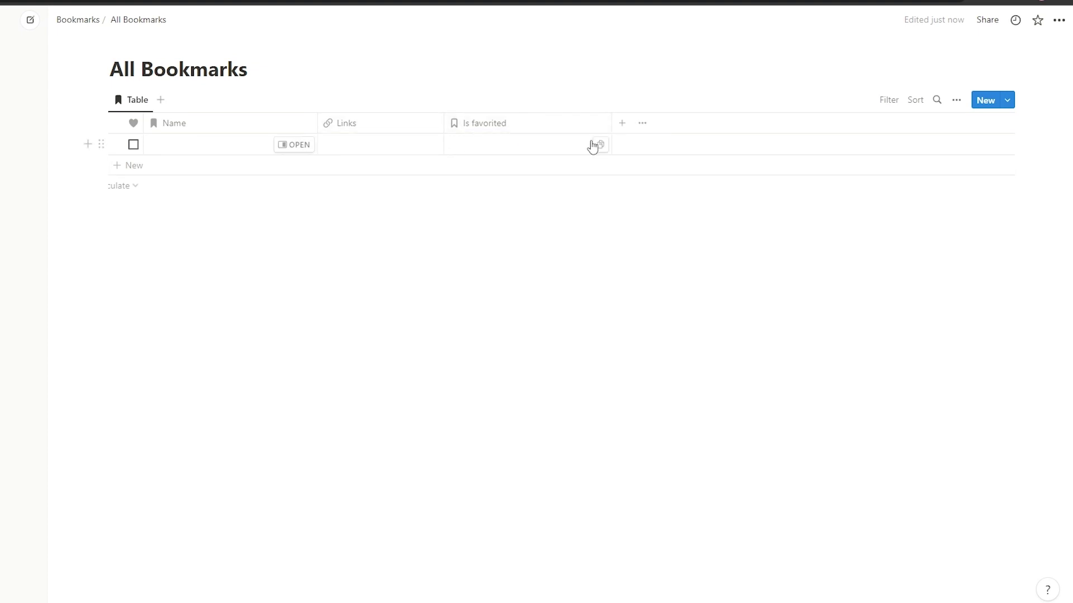
Step: Favorite the first bookmark and replace the formula's heart with red hearts from the emoji picker
{"action": "left_click", "coordinate": [134, 146]}
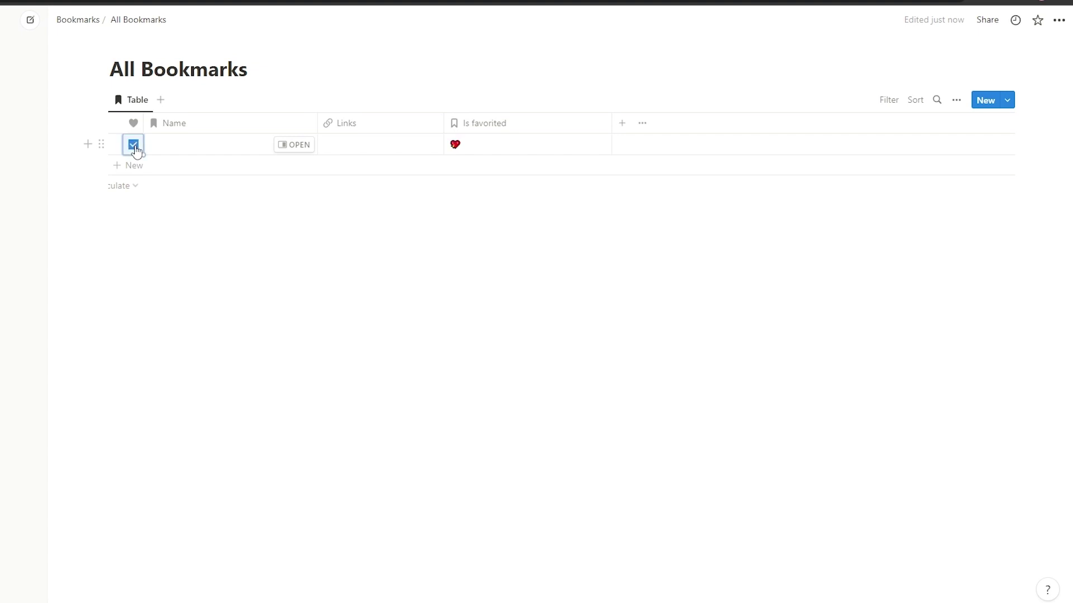
{"action": "left_click", "coordinate": [457, 146]}
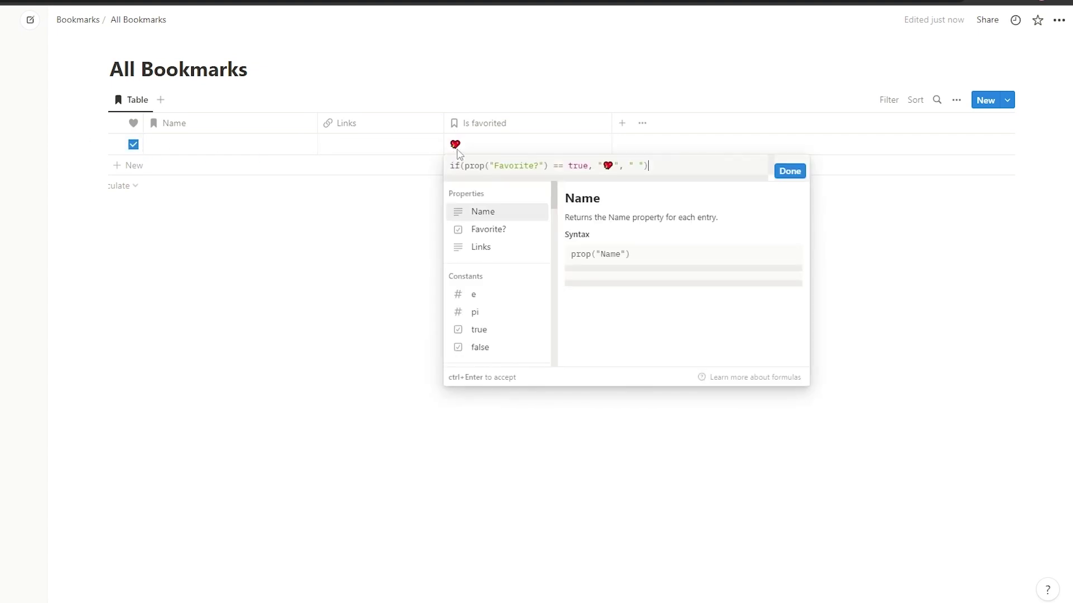
{"action": "left_click_drag", "start_coordinate": [609, 171], "coordinate": [611, 171]}
{"action": "right_click", "coordinate": [607, 166]}
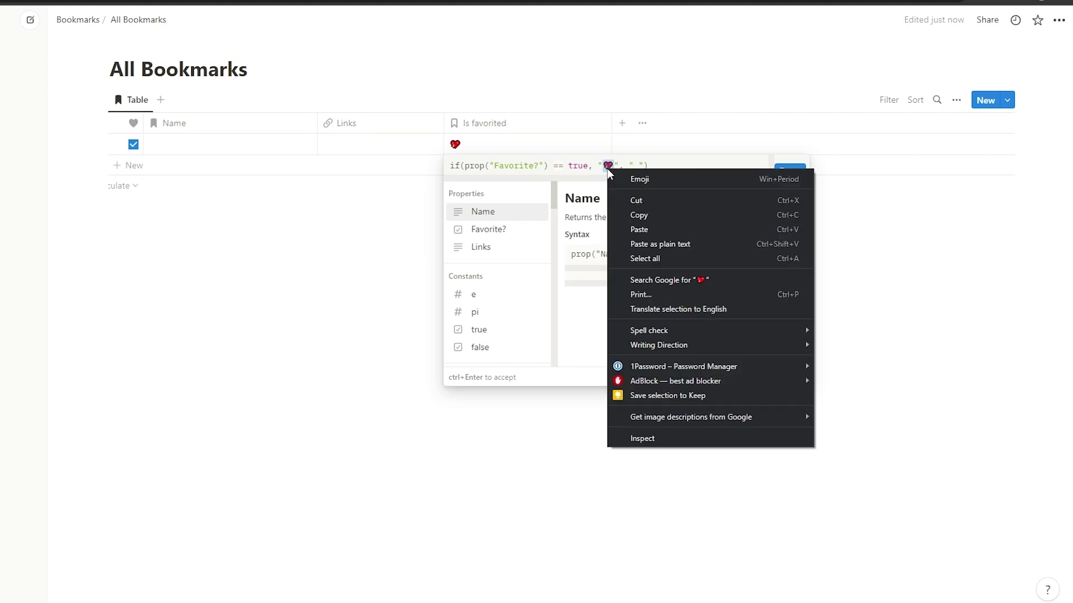
{"action": "left_click", "coordinate": [631, 176]}
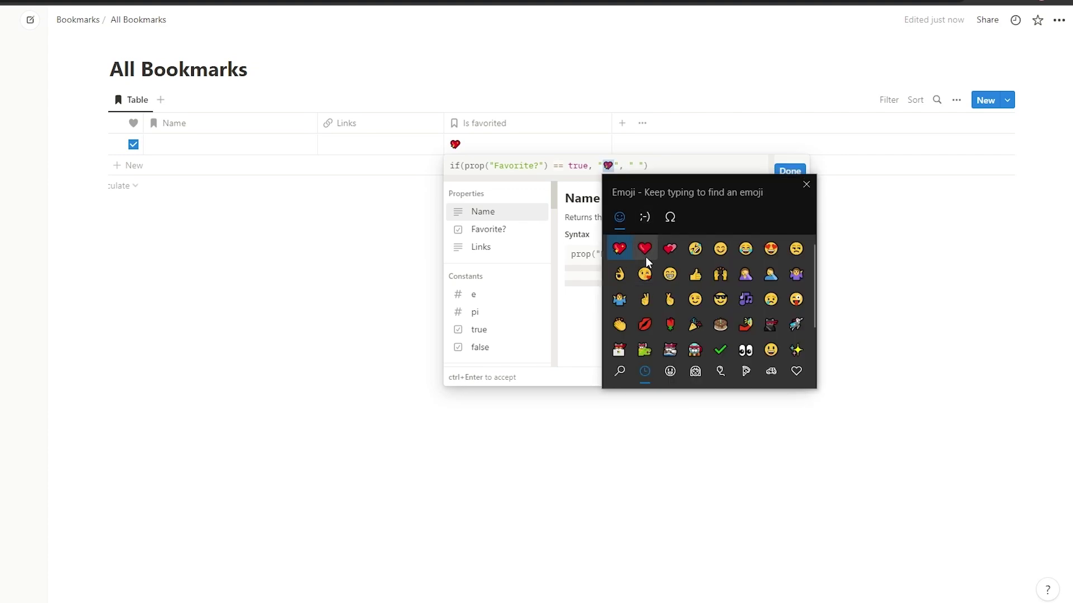
{"action": "left_click", "coordinate": [645, 257]}
{"action": "left_click", "coordinate": [645, 256]}
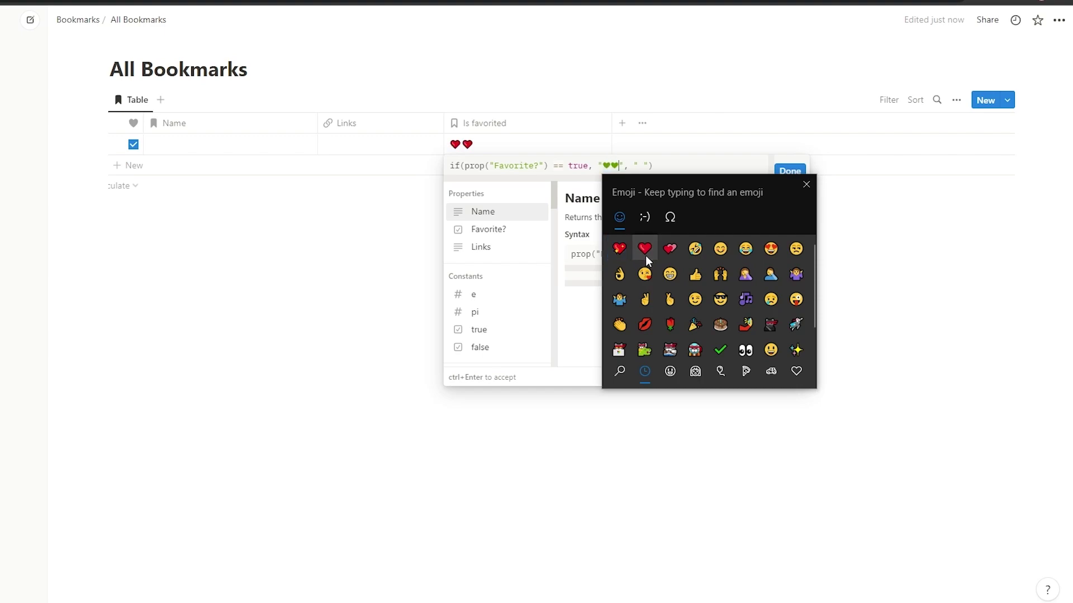
{"action": "left_click", "coordinate": [645, 256]}
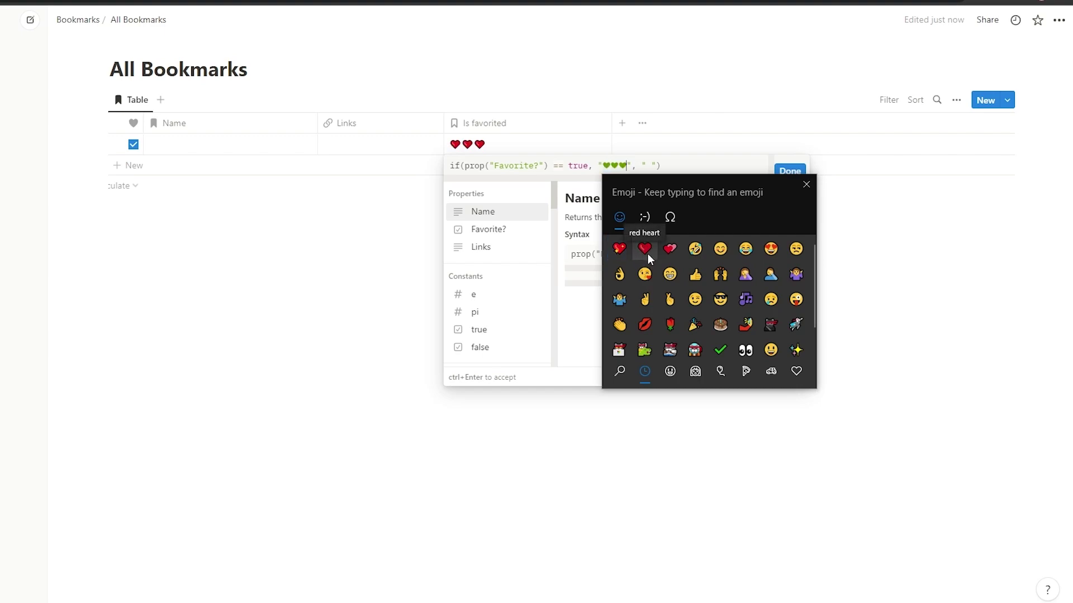
Step: Insert more emojis into the formula: party popper, rose and assorted coloured hearts
{"action": "scroll", "coordinate": [662, 300], "scroll_direction": "down", "scroll_amount": 1}
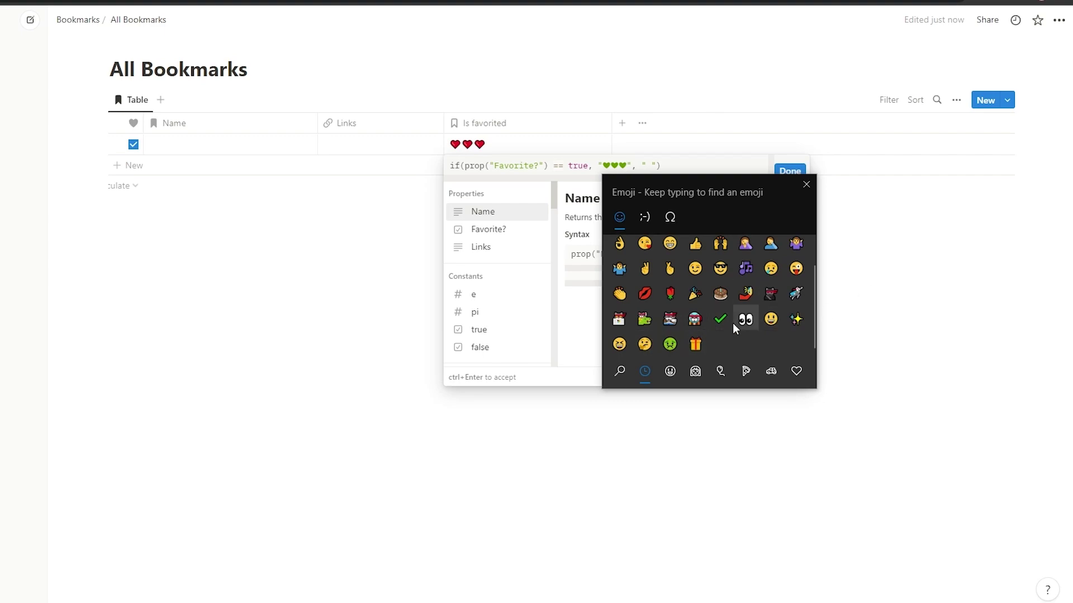
{"action": "left_click", "coordinate": [691, 297]}
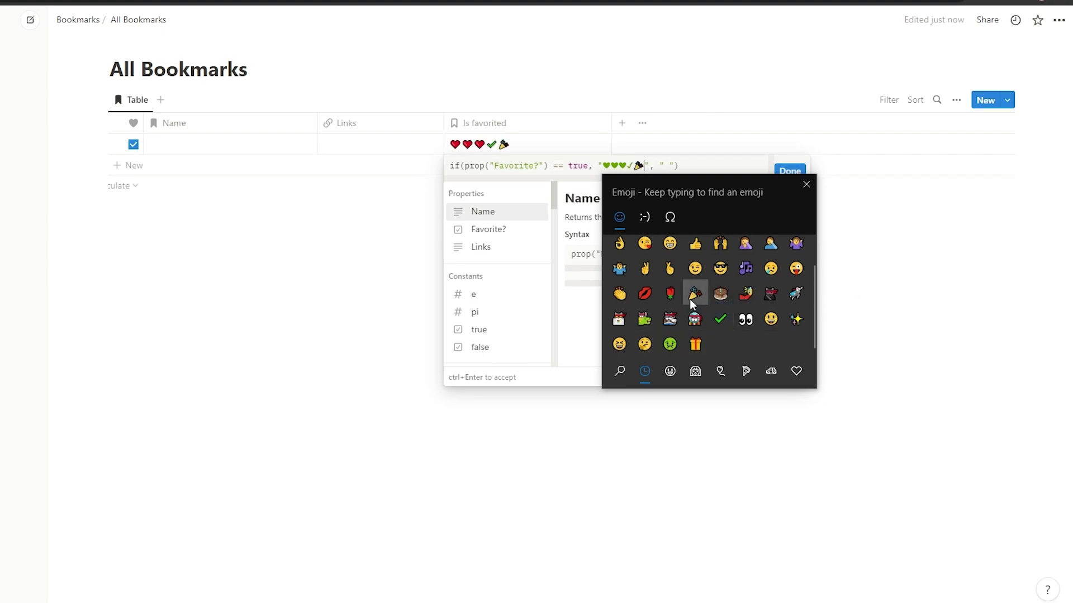
{"action": "left_click", "coordinate": [667, 296]}
{"action": "left_click", "coordinate": [644, 217]}
{"action": "left_click", "coordinate": [619, 218]}
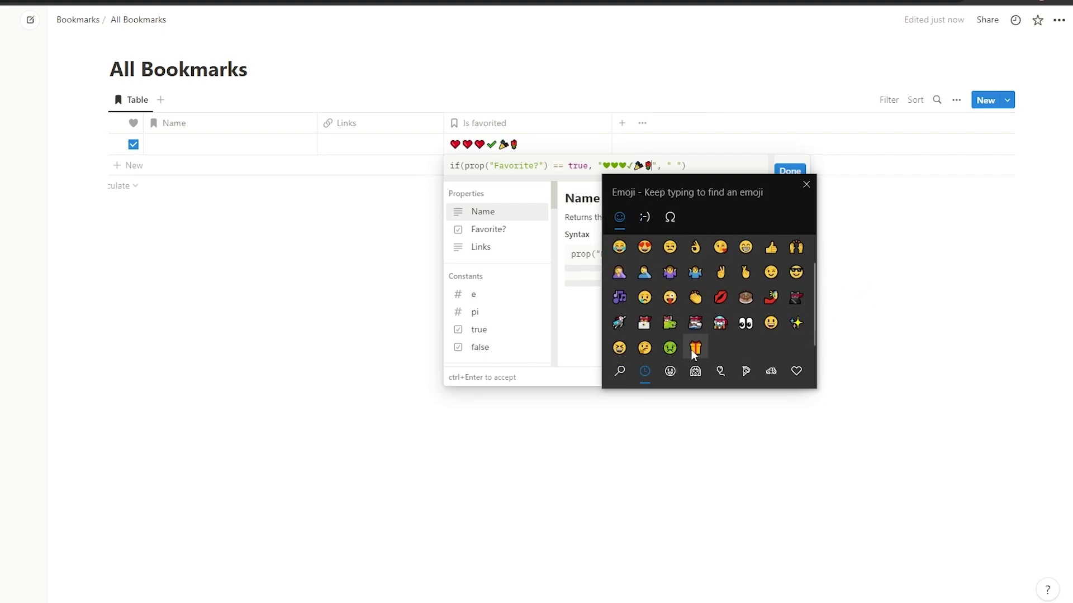
{"action": "left_click", "coordinate": [688, 373]}
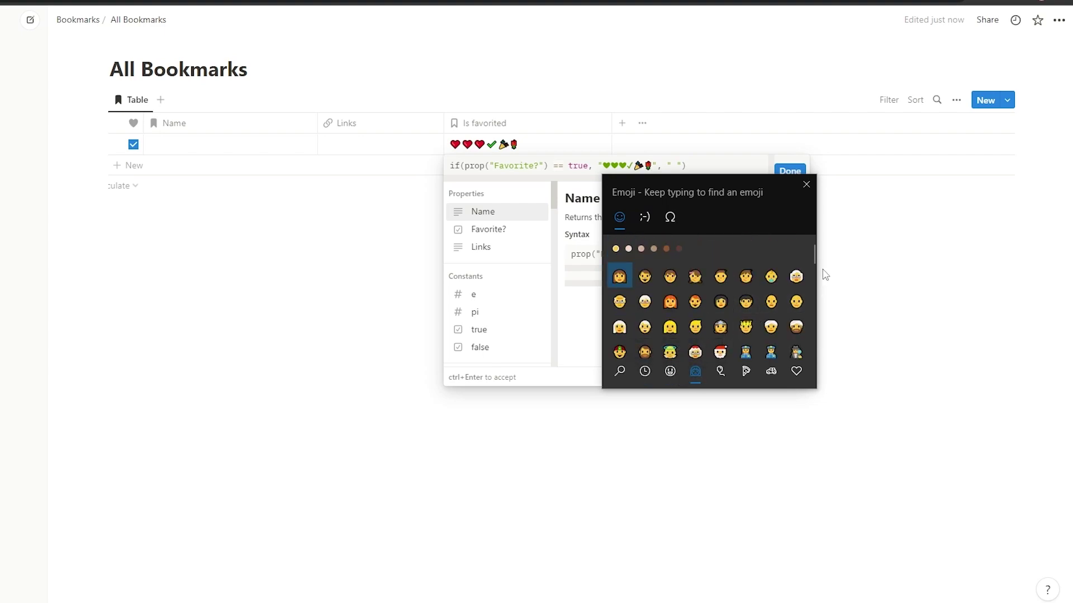
{"action": "left_click", "coordinate": [795, 371]}
{"action": "left_click", "coordinate": [626, 246]}
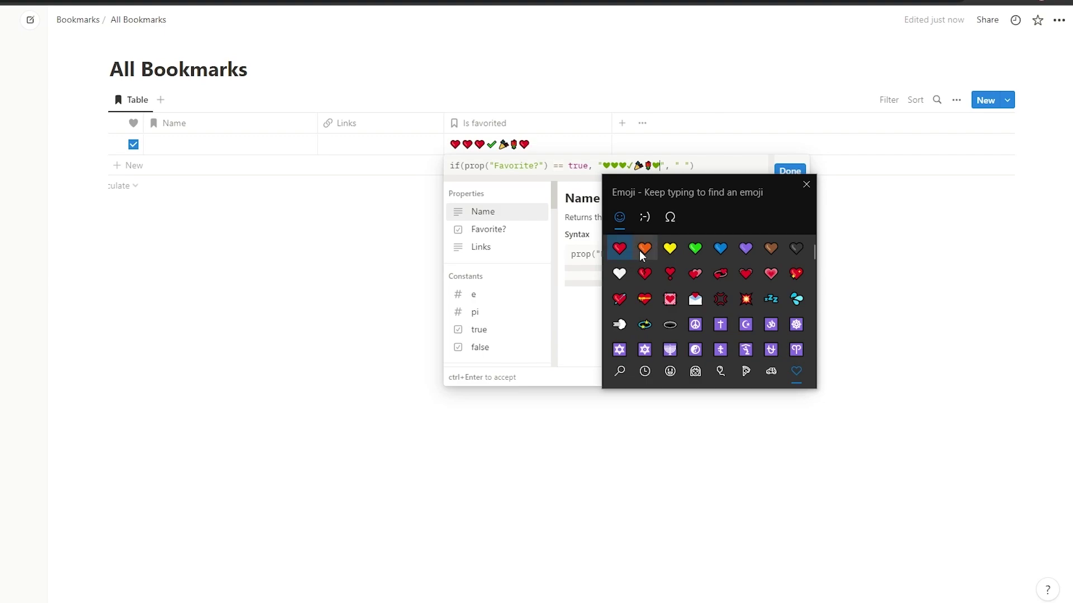
{"action": "left_click", "coordinate": [648, 250]}
{"action": "left_click", "coordinate": [667, 252]}
{"action": "left_click", "coordinate": [673, 254]}
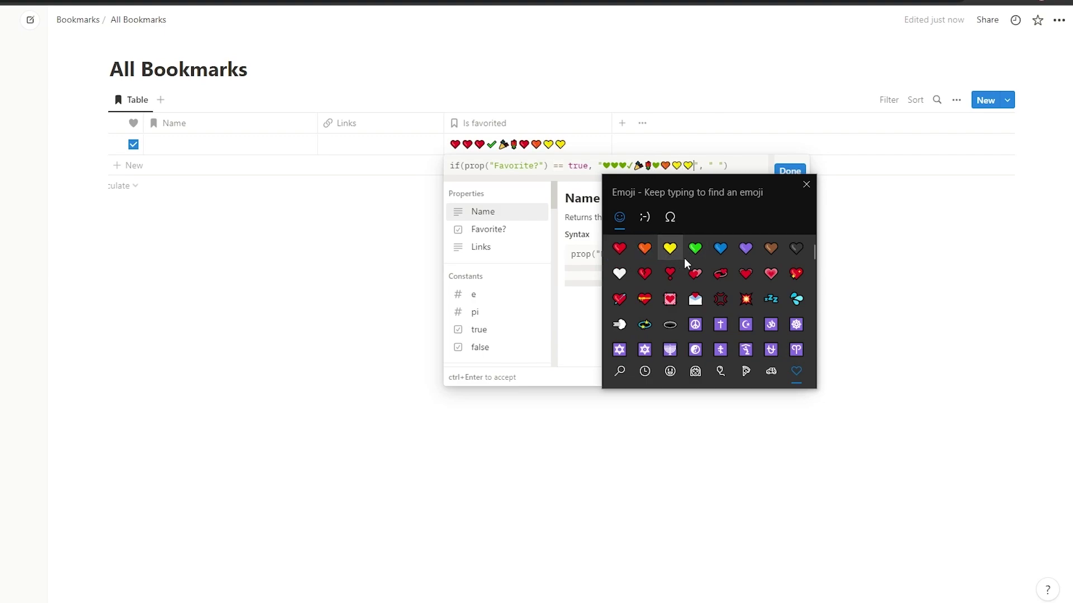
{"action": "left_click", "coordinate": [715, 253]}
{"action": "left_click", "coordinate": [744, 254]}
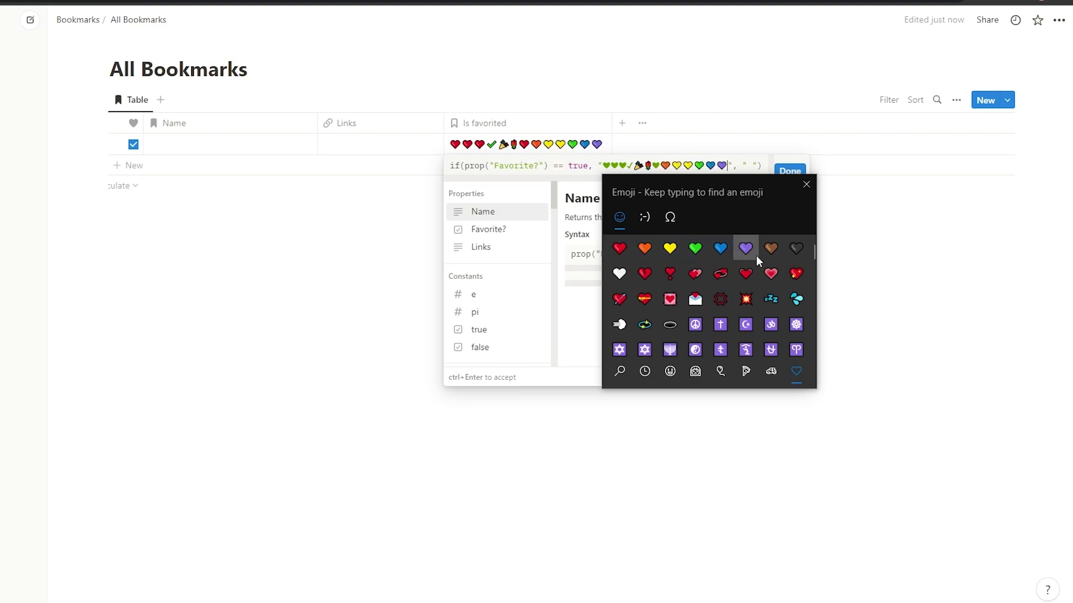
{"action": "left_click", "coordinate": [770, 253]}
{"action": "left_click", "coordinate": [931, 274]}
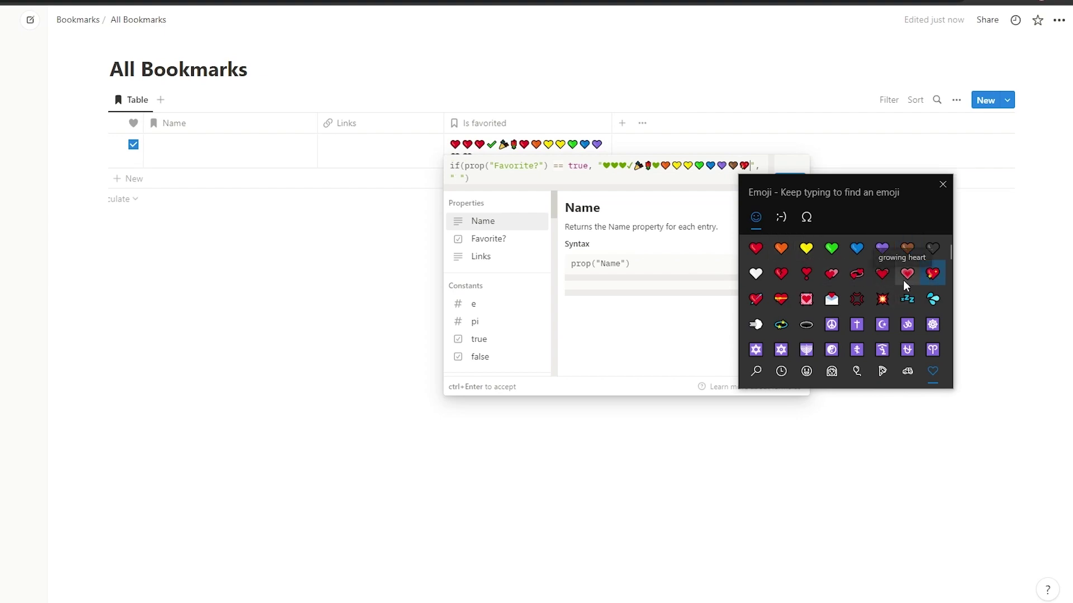
{"action": "left_click", "coordinate": [831, 275]}
{"action": "left_click", "coordinate": [756, 274]}
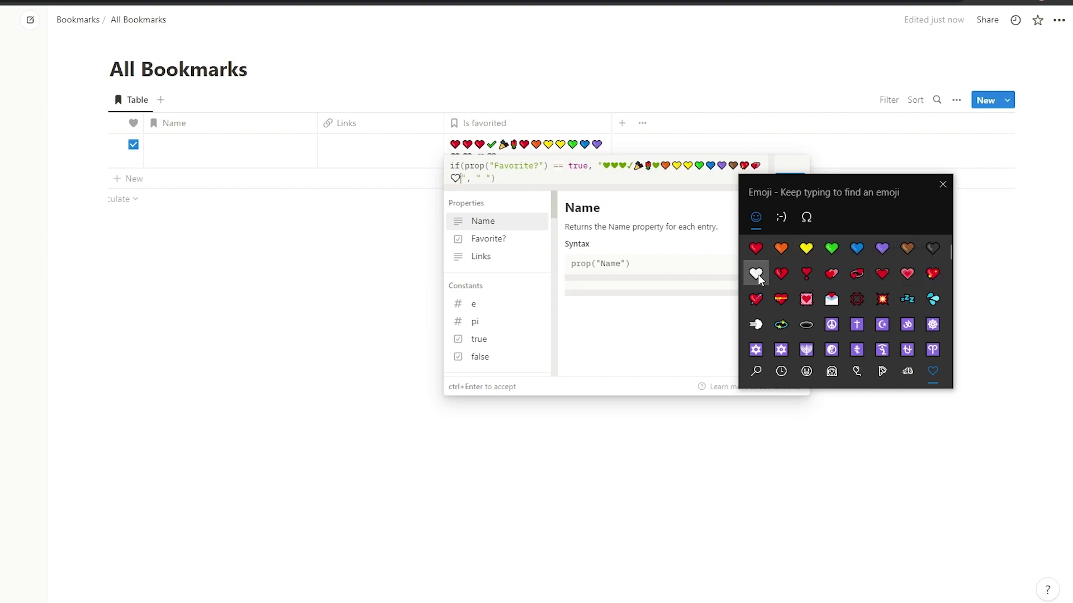
{"action": "left_click", "coordinate": [756, 299]}
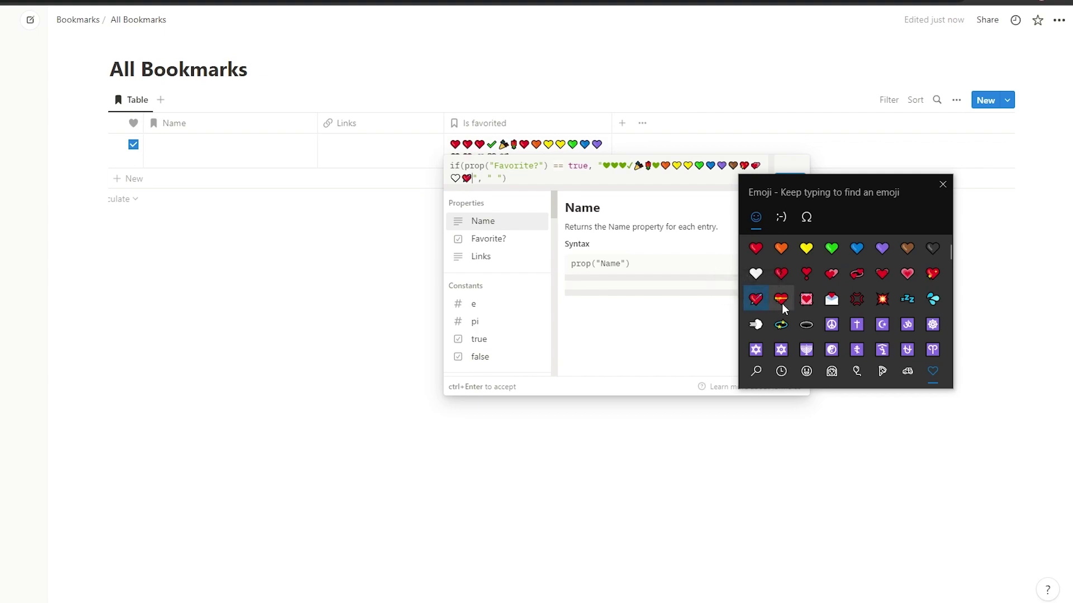
Step: Delete the extra emojis so a single heart remains in the formula
{"action": "scroll", "coordinate": [840, 338], "scroll_direction": "down", "scroll_amount": 3}
{"action": "scroll", "coordinate": [811, 324], "scroll_direction": "up", "scroll_amount": 3}
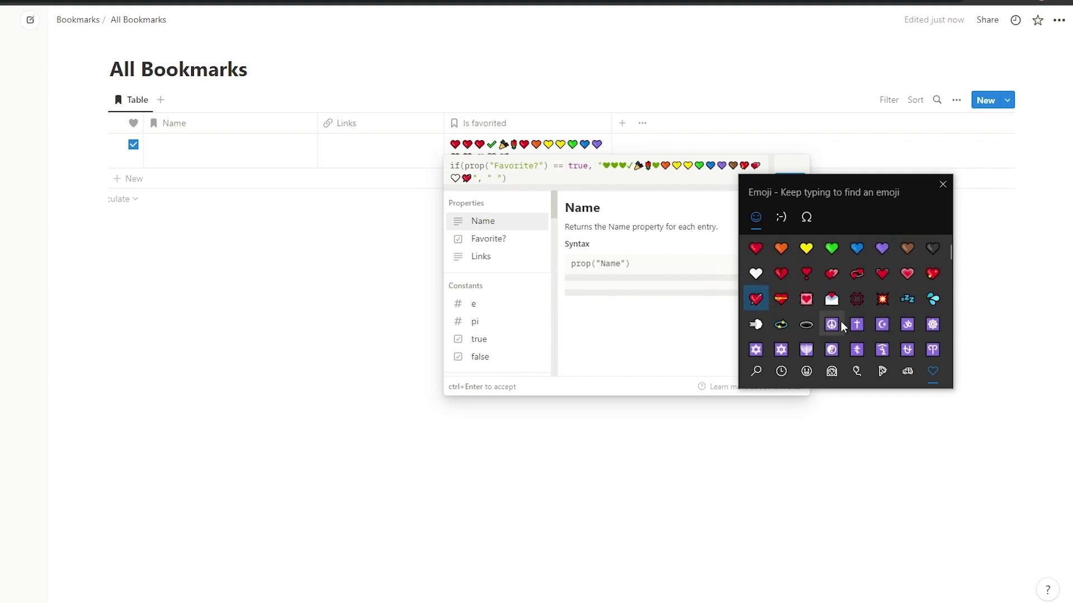
{"action": "left_click", "coordinate": [942, 183]}
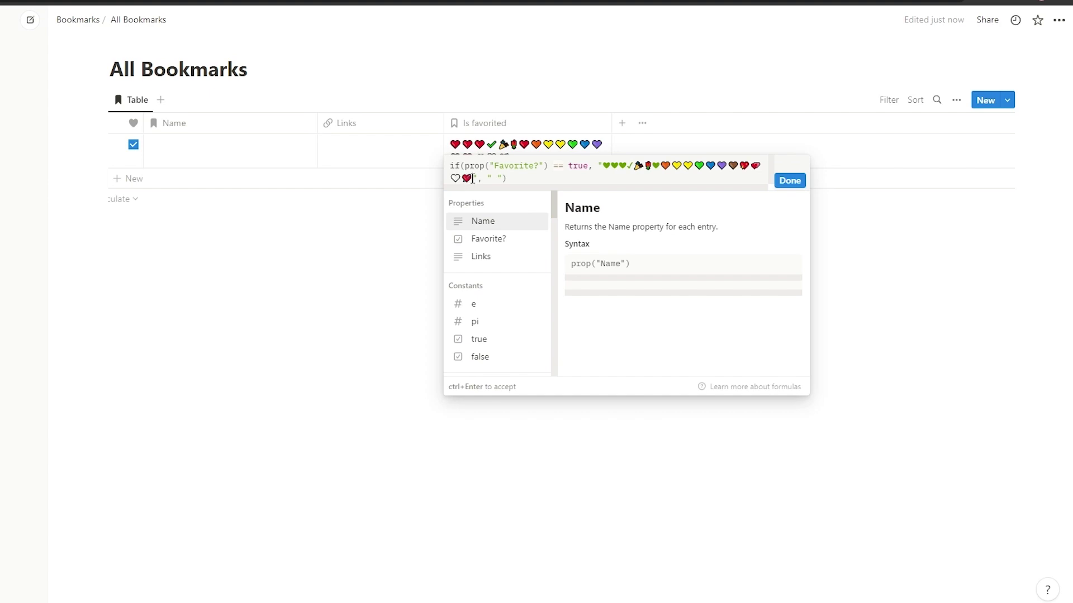
{"action": "left_click_drag", "start_coordinate": [472, 178], "coordinate": [603, 166]}
{"action": "key", "text": "BackSpace"}
{"action": "key", "text": "BackSpace"}
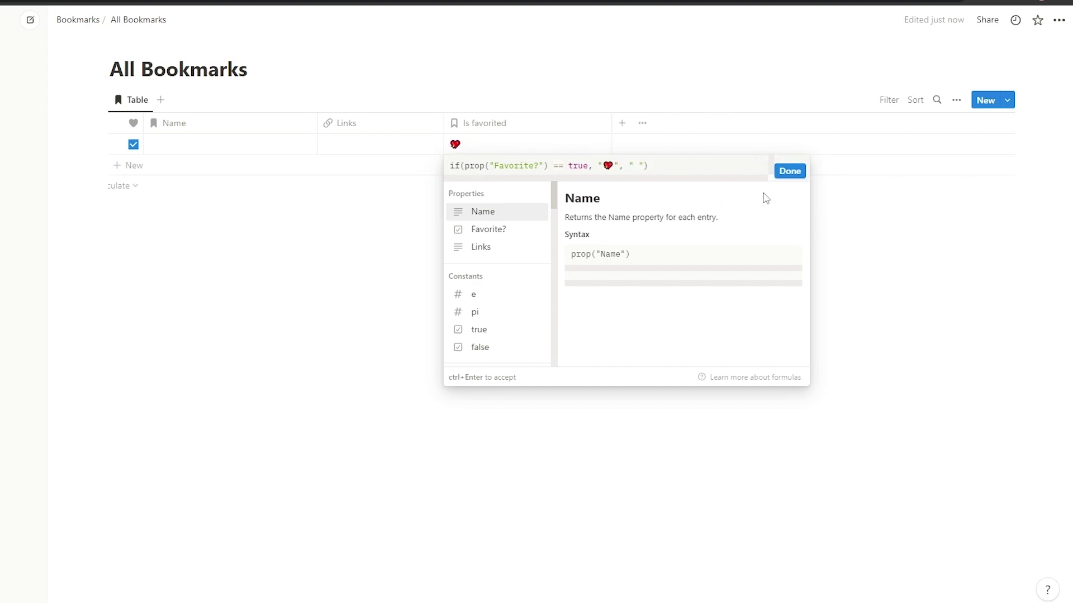
Step: Save the heart formula, then add a test row, toggle its Favorite checkbox, and delete it
{"action": "left_click", "coordinate": [789, 171]}
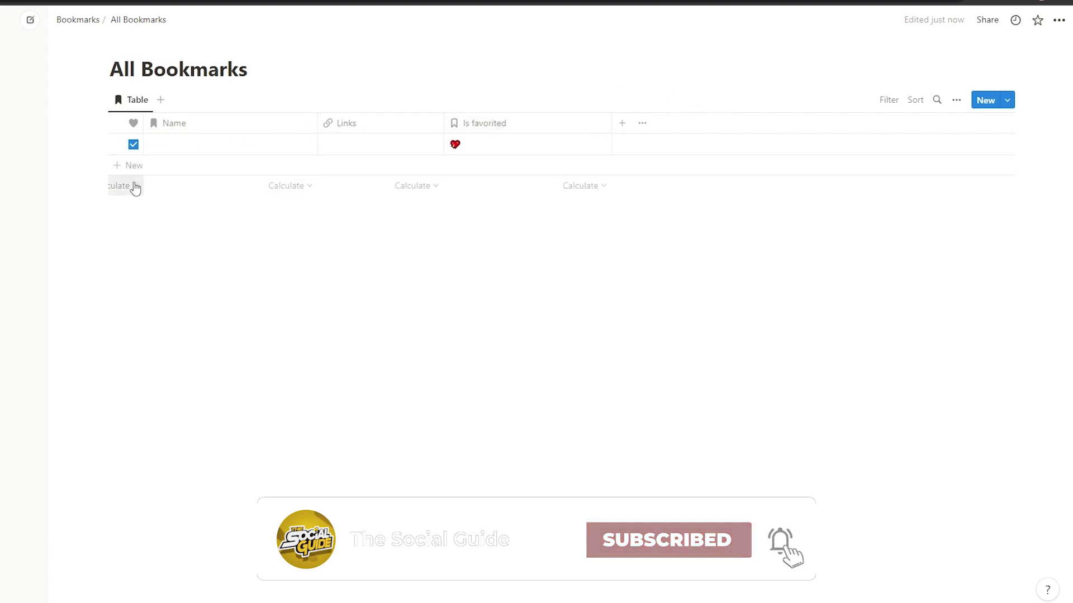
{"action": "left_click", "coordinate": [132, 165]}
{"action": "left_click", "coordinate": [133, 168]}
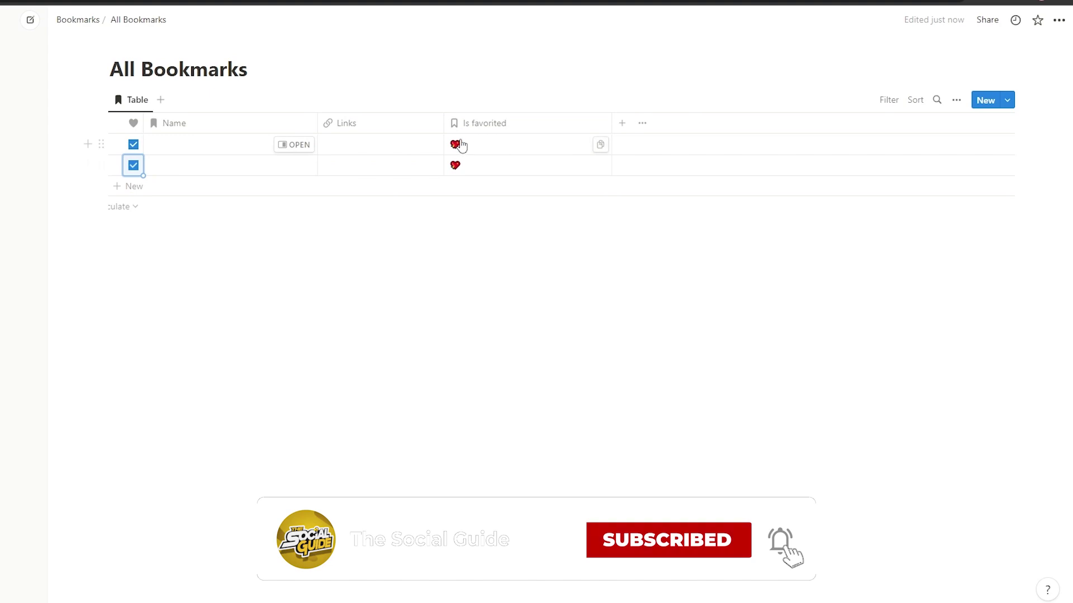
{"action": "key", "text": "Return"}
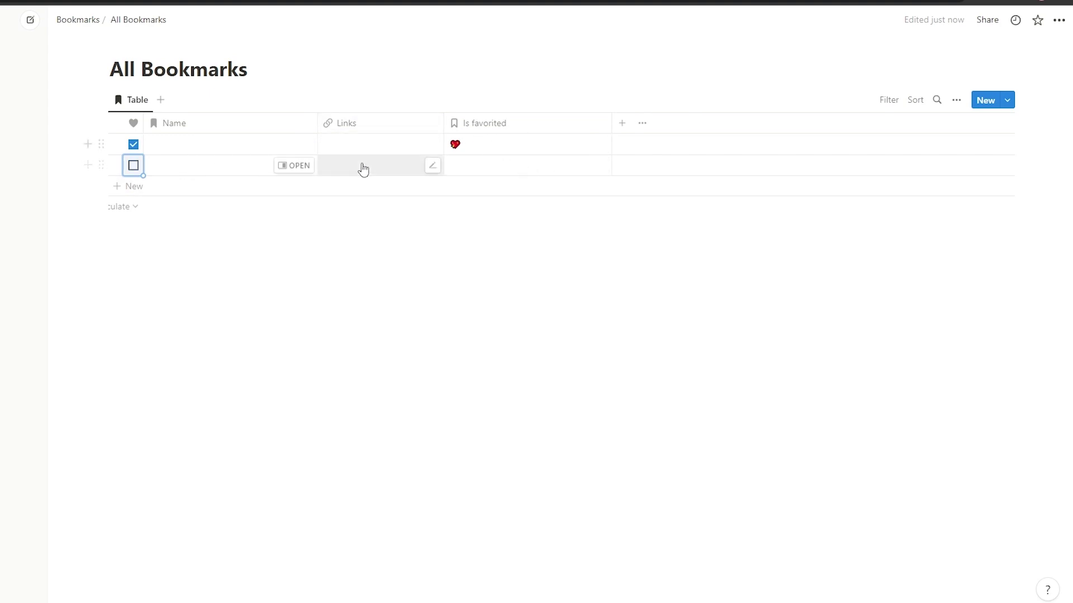
{"action": "left_click", "coordinate": [101, 168]}
{"action": "key", "text": "Delete"}
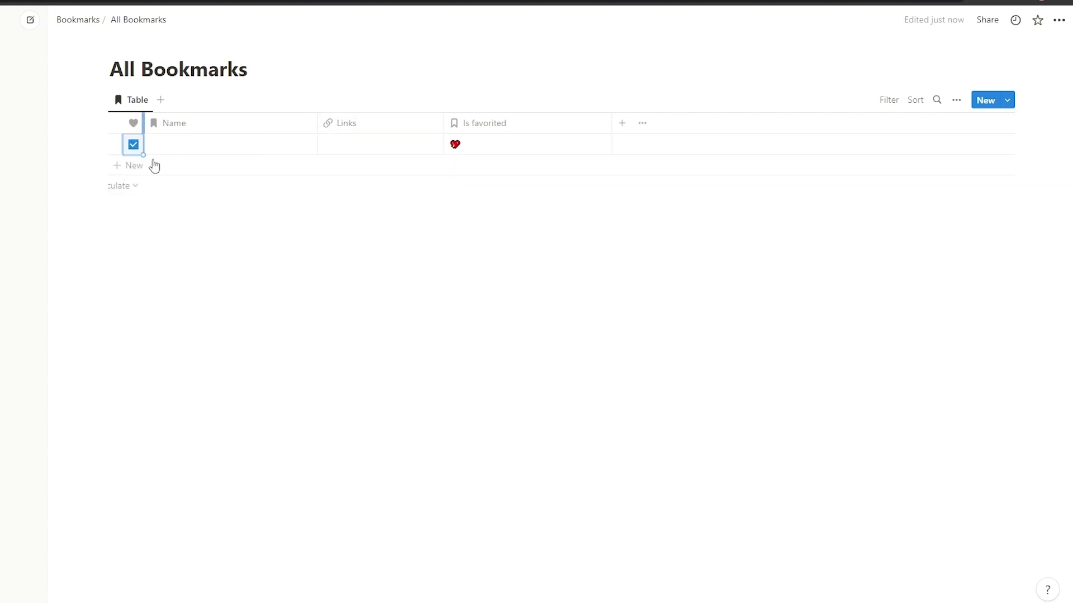
Step: Add a series of new empty bookmark rows to the table
{"action": "left_click", "coordinate": [114, 171]}
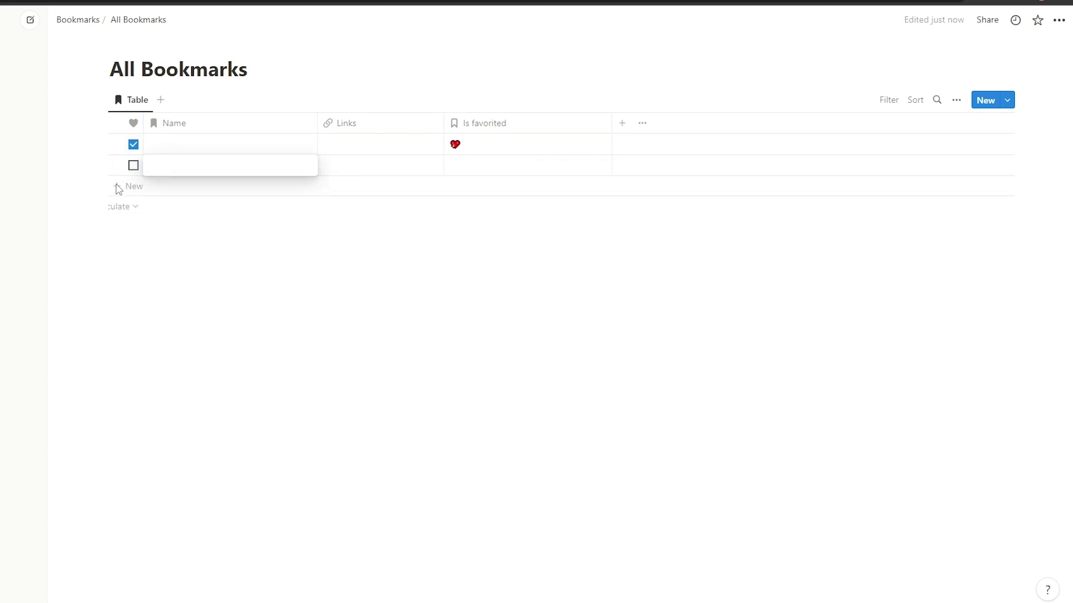
{"action": "left_click", "coordinate": [119, 189]}
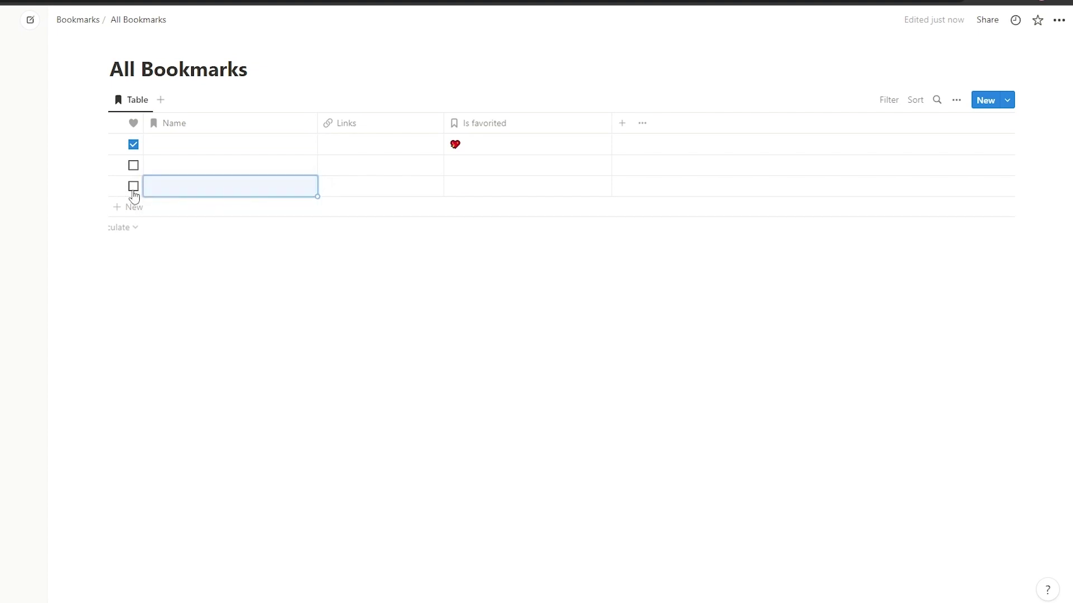
{"action": "left_click", "coordinate": [134, 210]}
{"action": "left_click", "coordinate": [134, 234]}
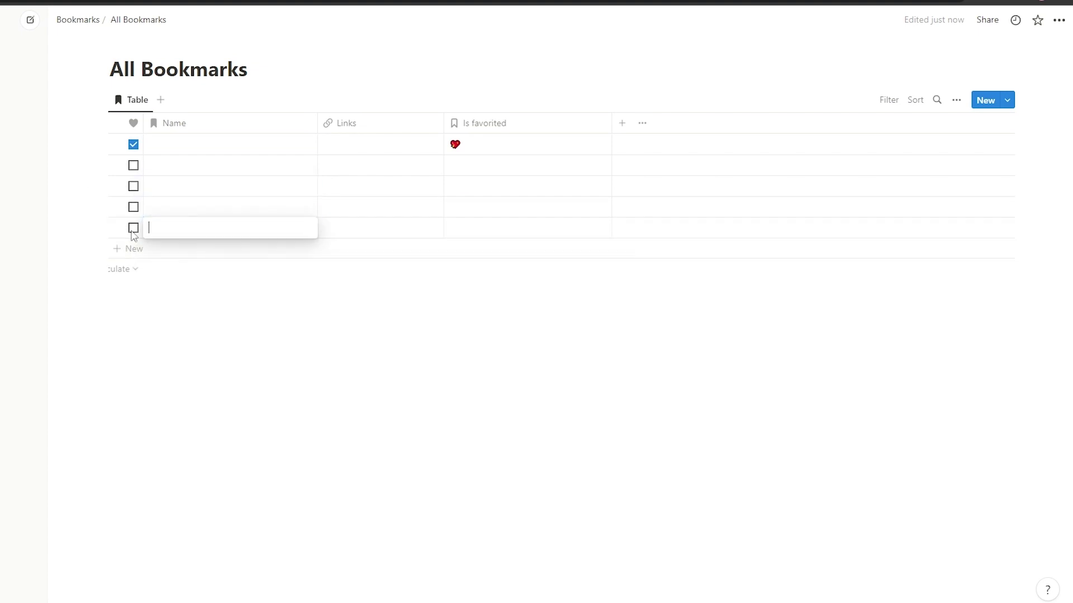
{"action": "left_click", "coordinate": [133, 249]}
{"action": "left_click", "coordinate": [134, 270]}
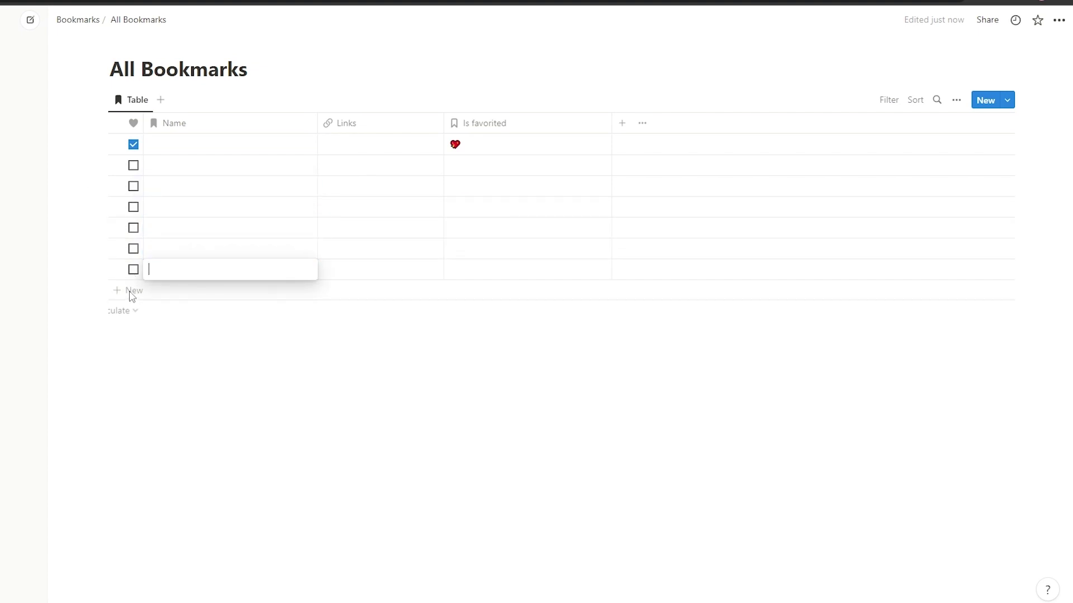
{"action": "left_click", "coordinate": [134, 291]}
{"action": "left_click", "coordinate": [129, 312]}
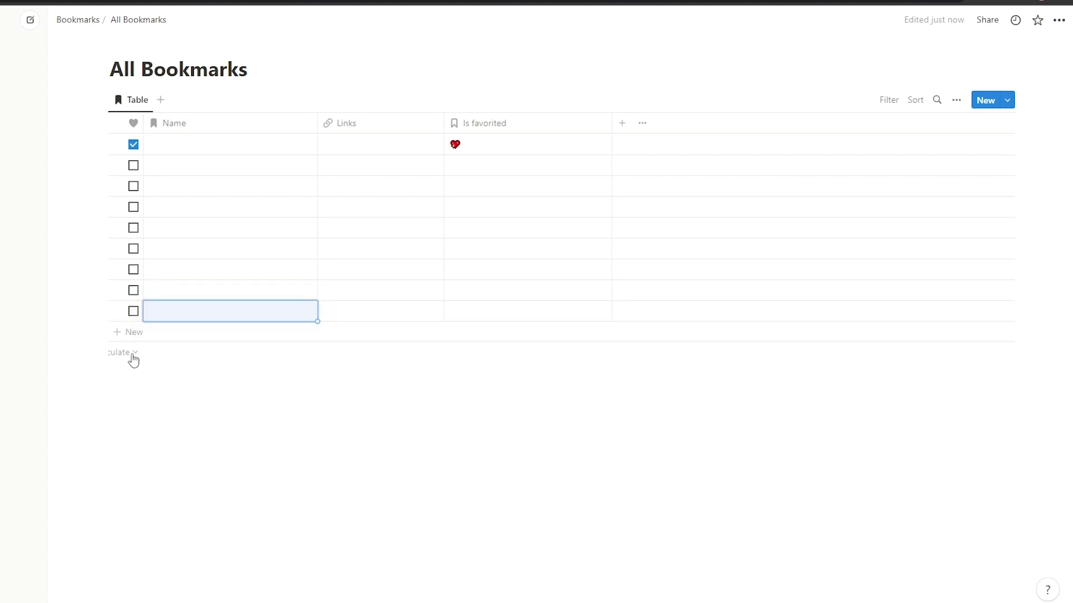
Step: Tick and untick Favorite on the lower rows, leaving them unchecked
{"action": "left_click", "coordinate": [133, 311]}
{"action": "left_click", "coordinate": [133, 290]}
{"action": "left_click", "coordinate": [133, 269]}
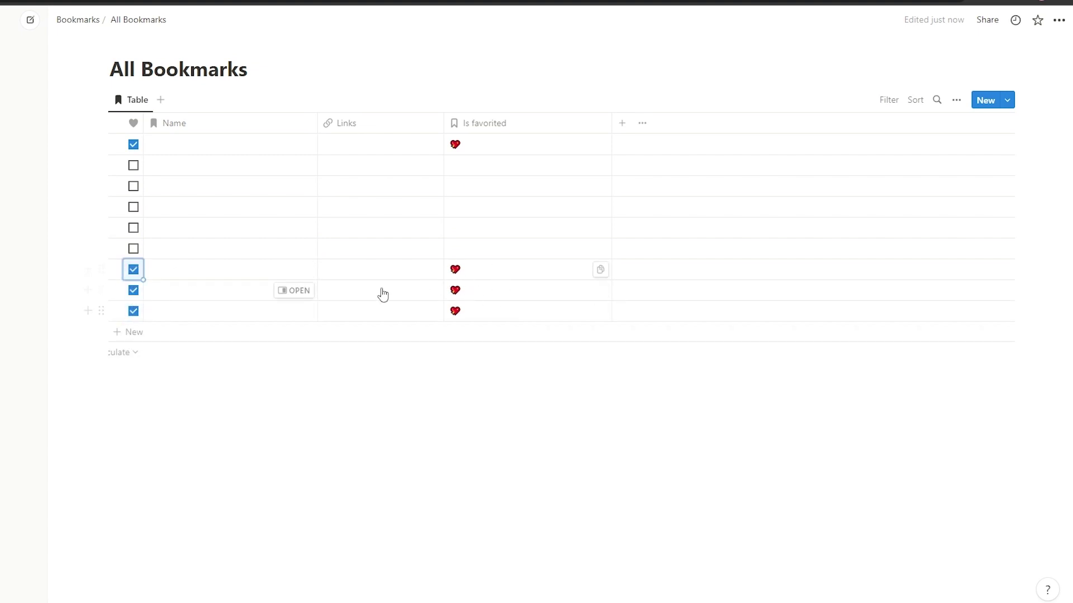
{"action": "left_click", "coordinate": [117, 311]}
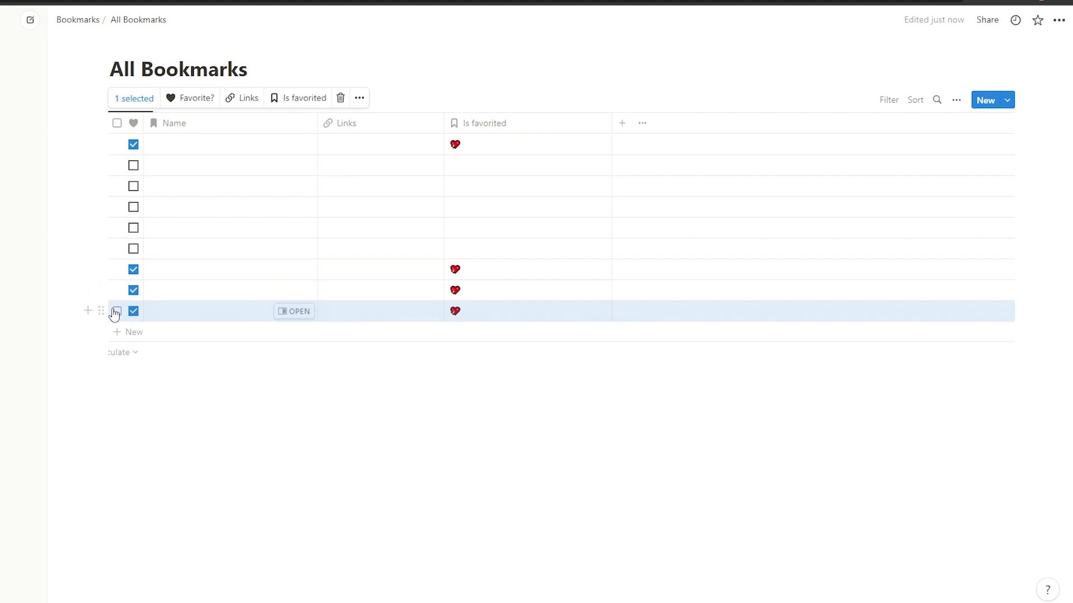
{"action": "left_click", "coordinate": [116, 311]}
{"action": "left_click", "coordinate": [133, 311]}
{"action": "left_click", "coordinate": [133, 290]}
{"action": "left_click", "coordinate": [133, 270]}
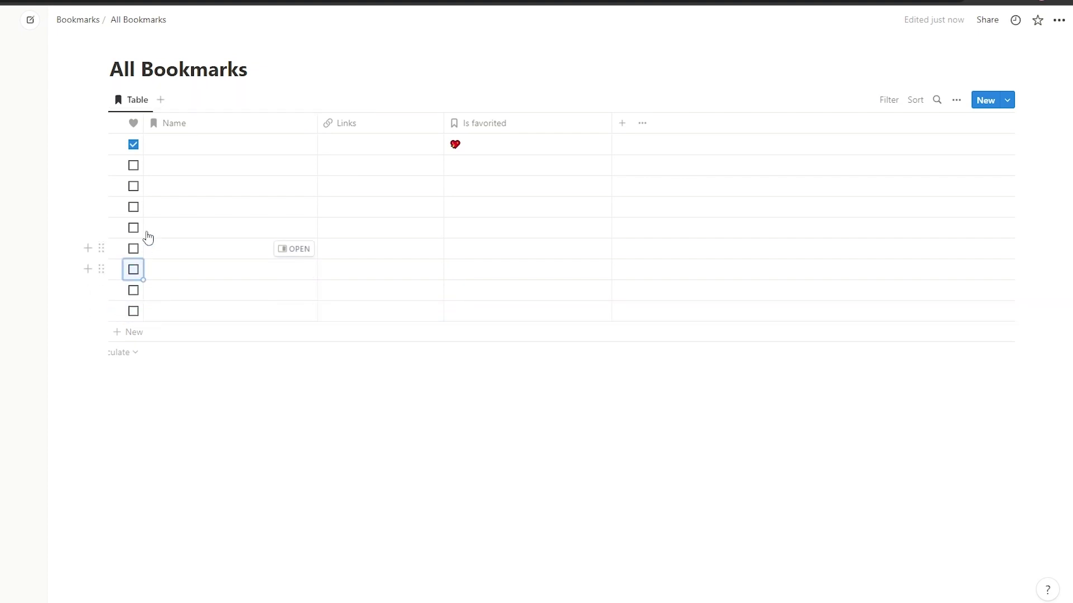
Step: Fill in bookmark names, favorite Upwork, Fiverr and Crunchyroll, then return to Bookmarks
{"action": "left_click", "coordinate": [212, 144]}
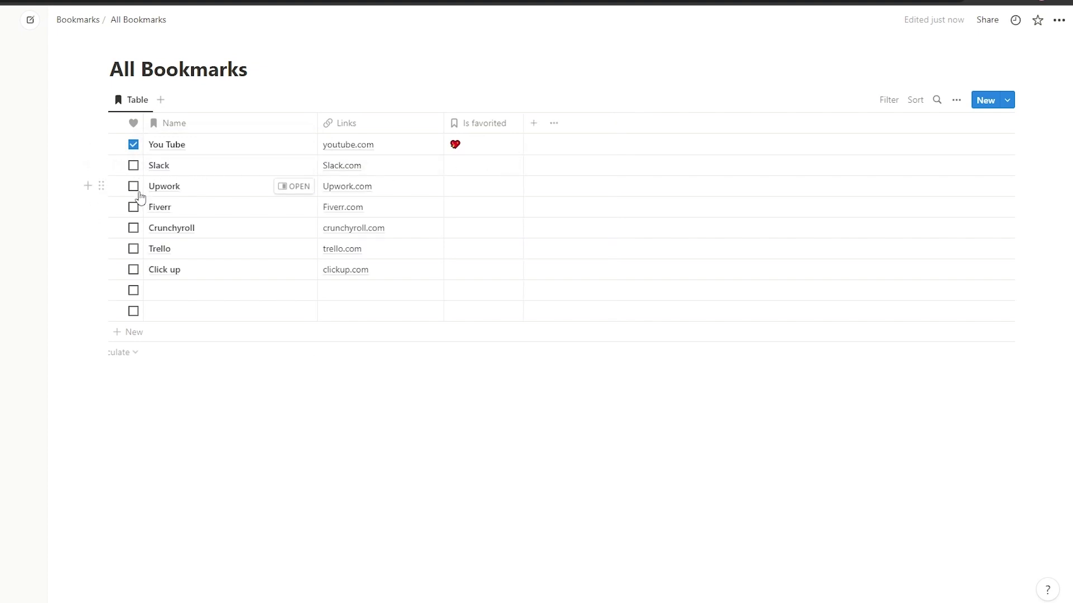
{"action": "left_click", "coordinate": [133, 186]}
{"action": "left_click", "coordinate": [132, 207]}
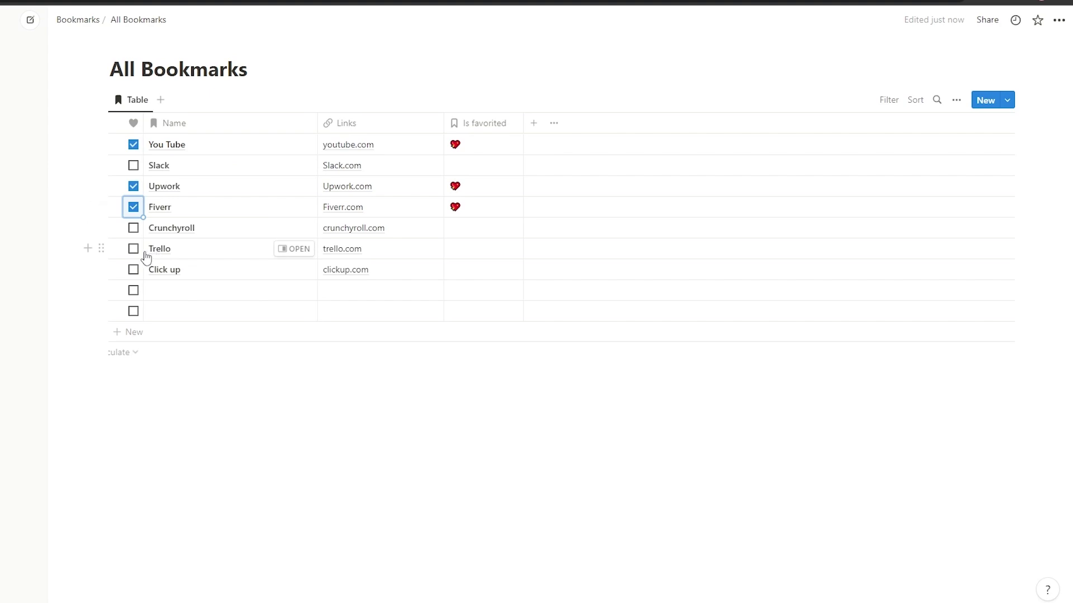
{"action": "left_click", "coordinate": [133, 228]}
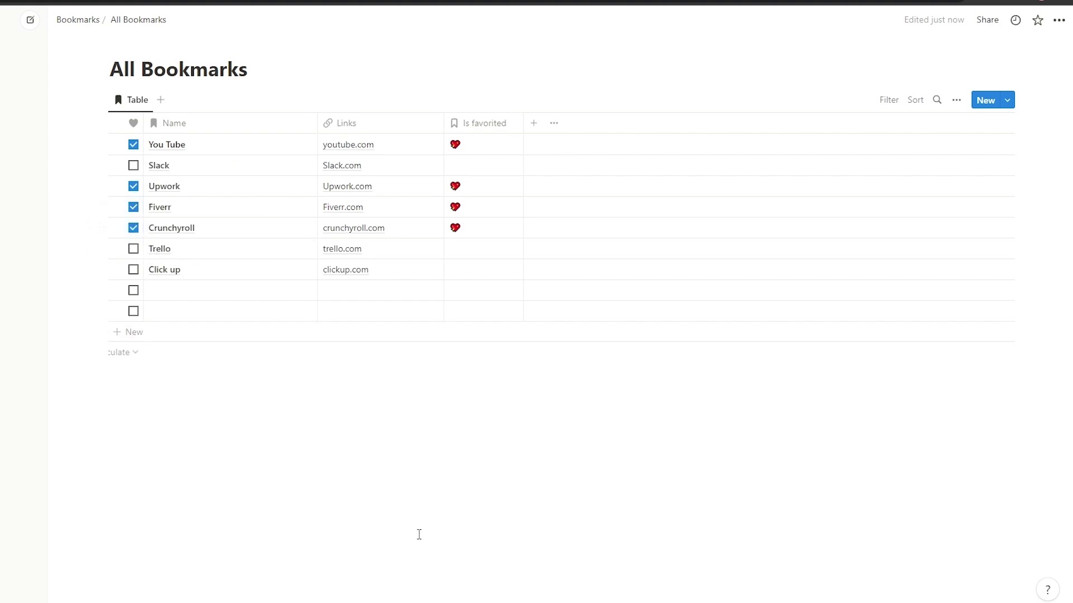
{"action": "left_click", "coordinate": [78, 20]}
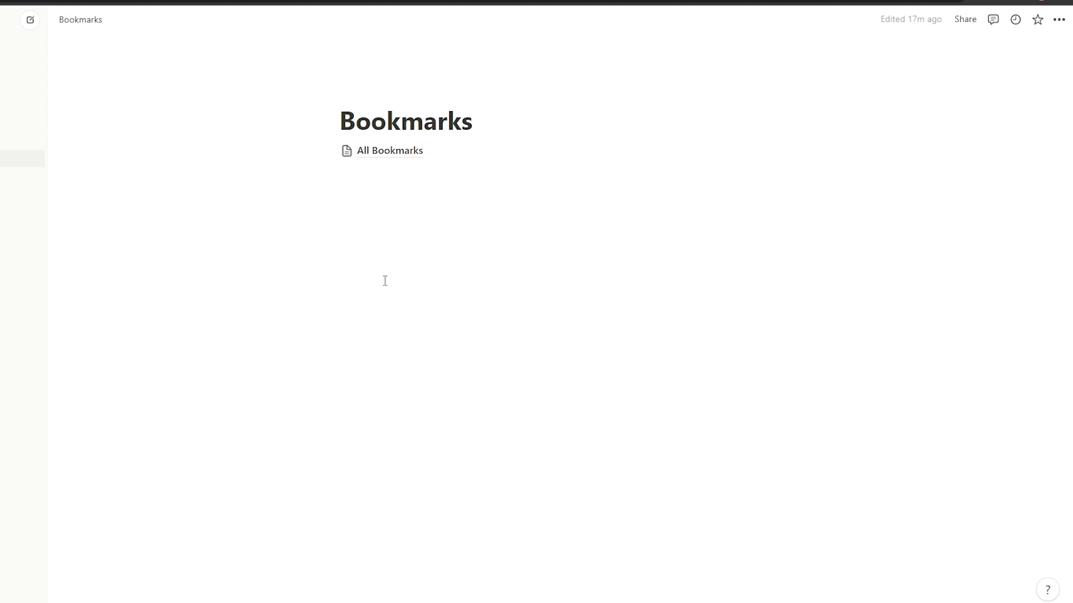
Step: Insert a new sub-page below All Bookmarks, then delete the unwanted Untitled page
{"action": "left_click", "coordinate": [379, 193]}
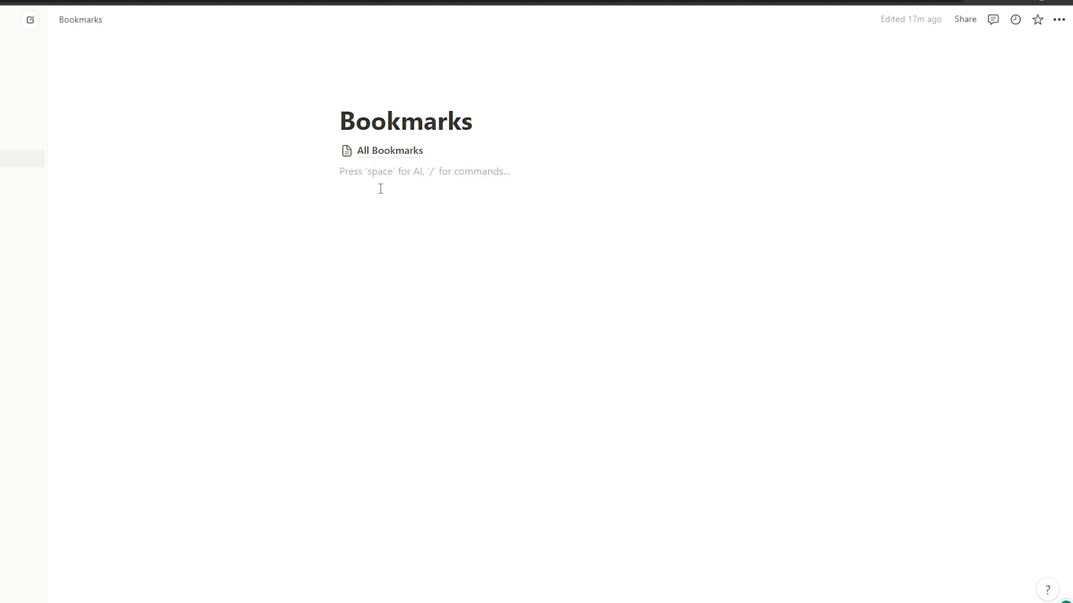
{"action": "type", "text": "/"}
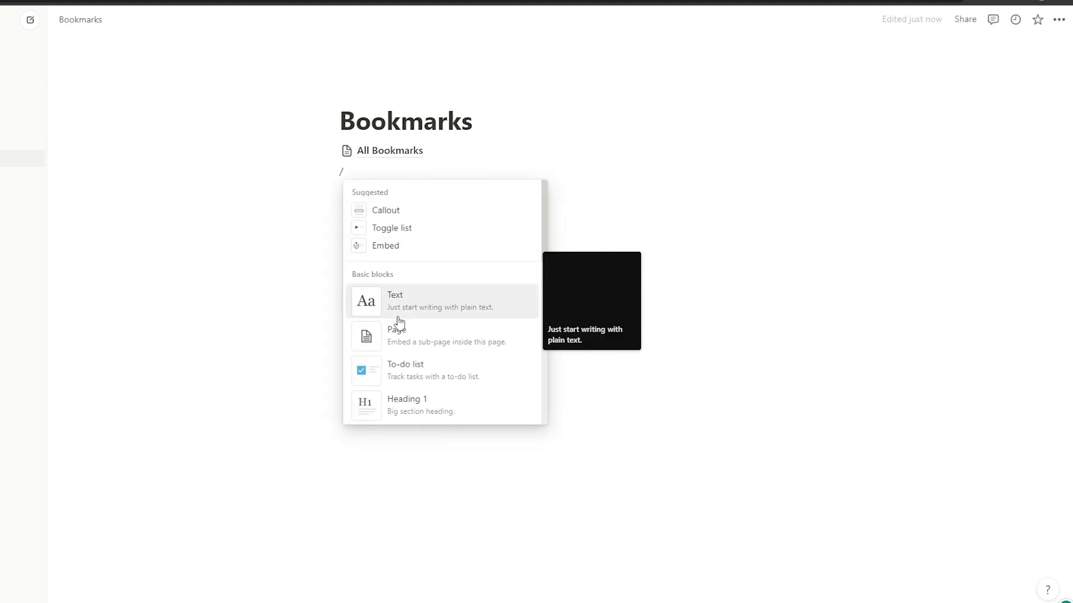
{"action": "left_click", "coordinate": [412, 338]}
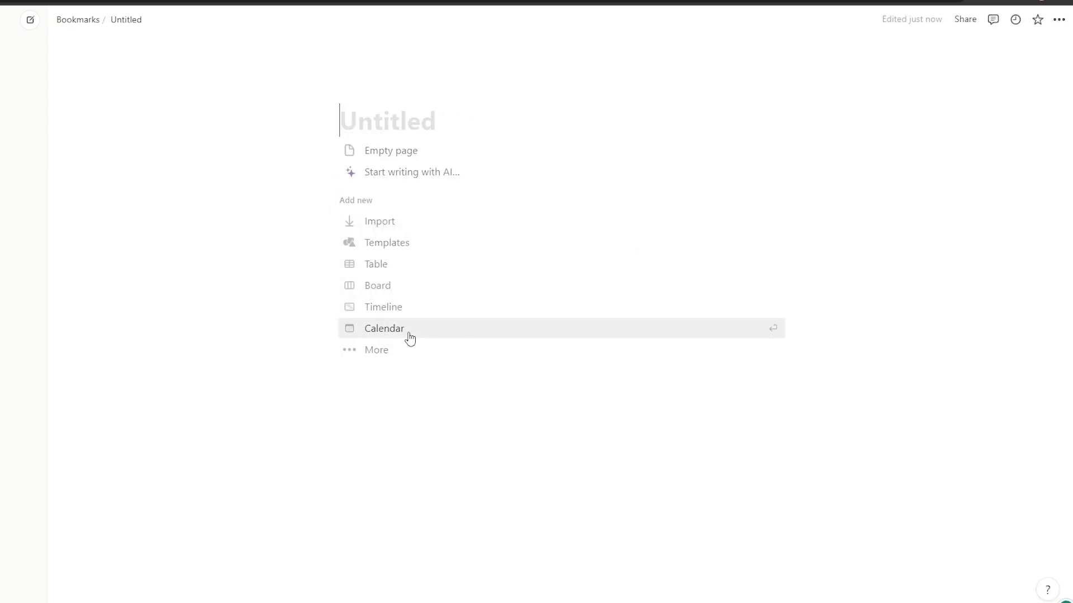
{"action": "key", "text": "ctrl+["}
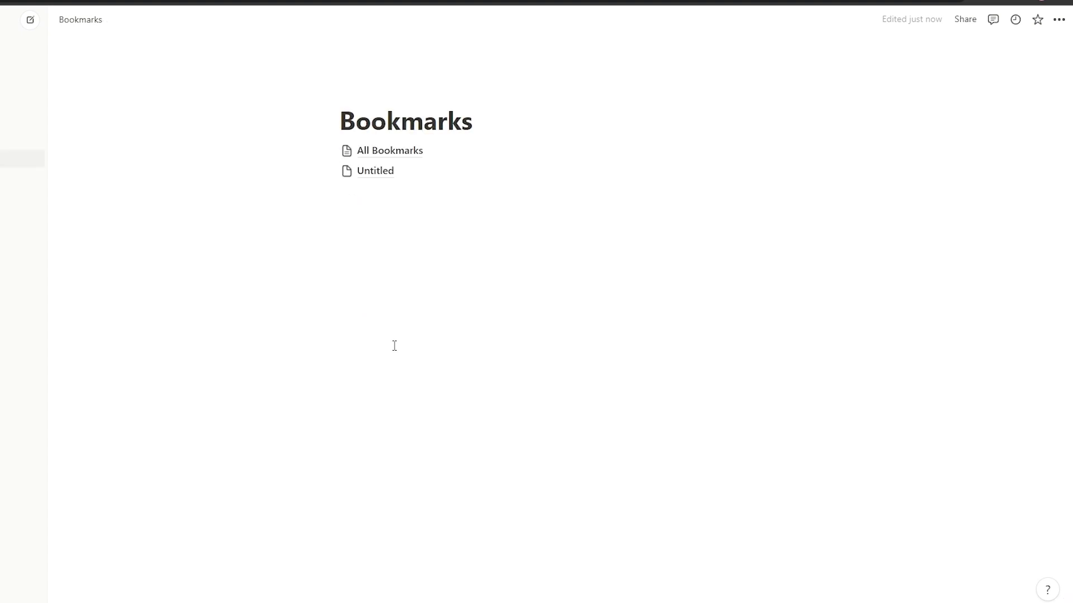
{"action": "left_click", "coordinate": [606, 166]}
{"action": "key", "text": "BackSpace"}
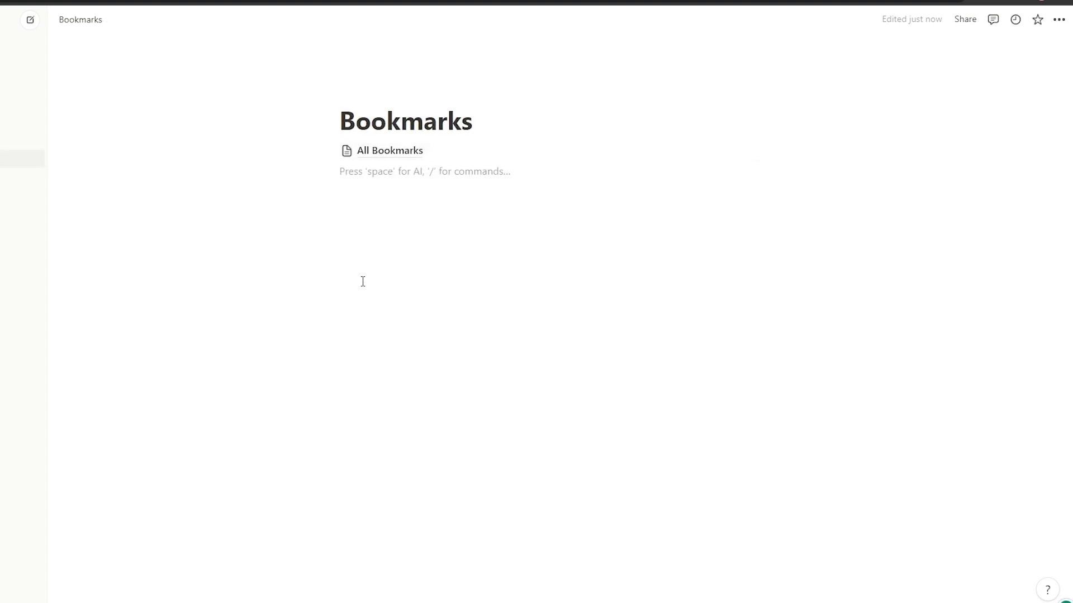
Step: Insert a linked table view of the All Bookmarks database with /linked
{"action": "type", "text": "/"}
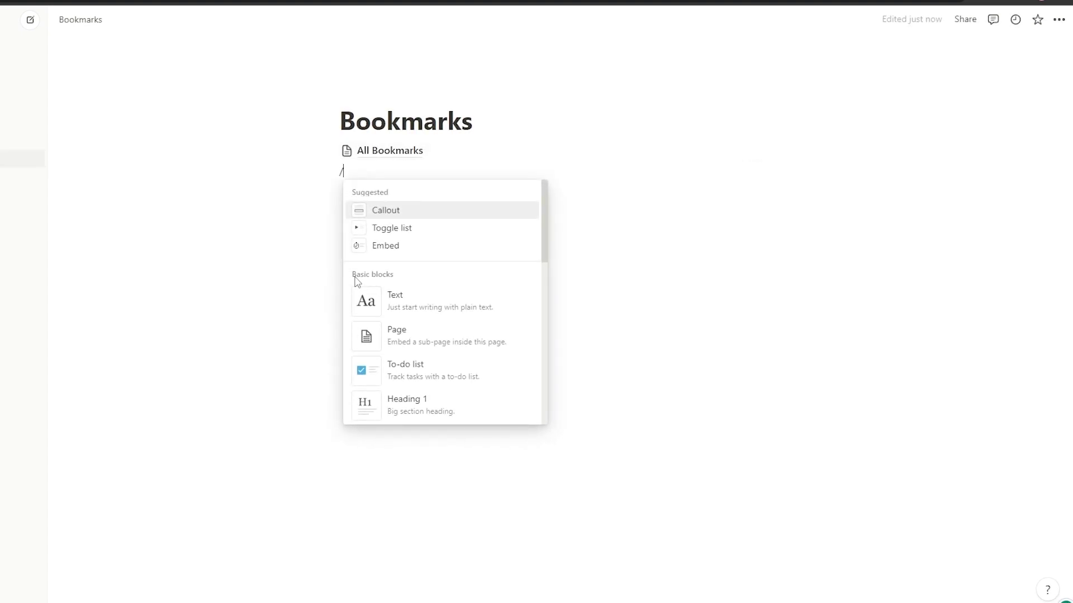
{"action": "type", "text": "linked"}
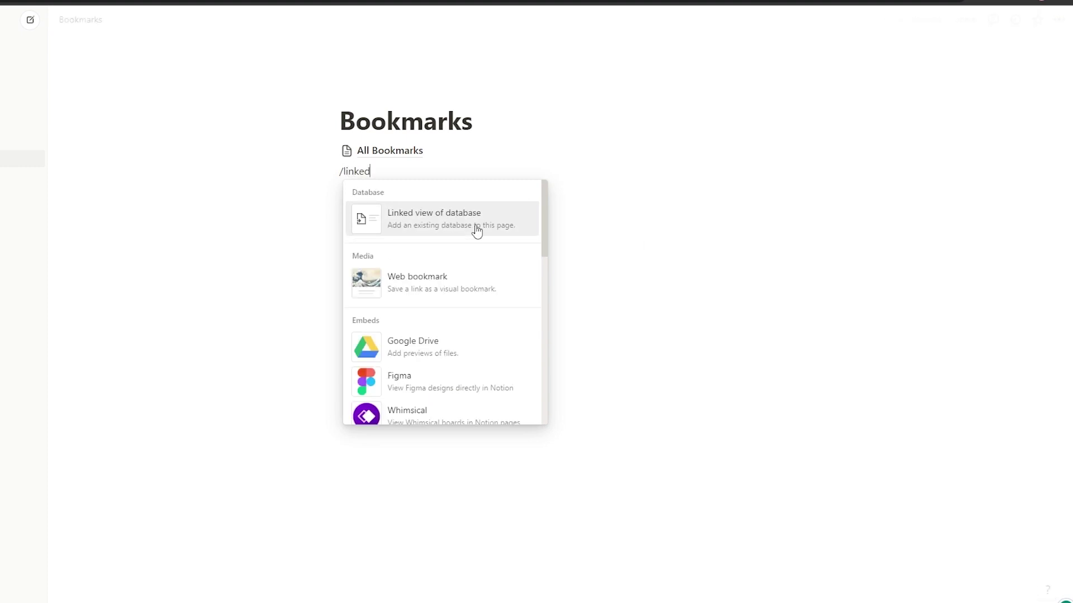
{"action": "left_click", "coordinate": [463, 220]}
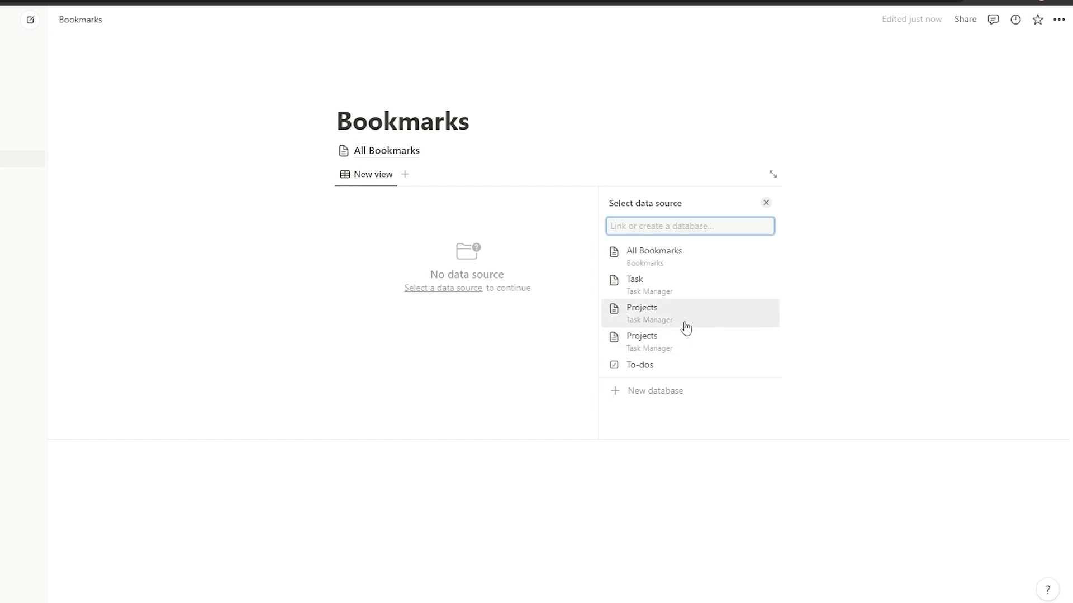
{"action": "left_click", "coordinate": [686, 268]}
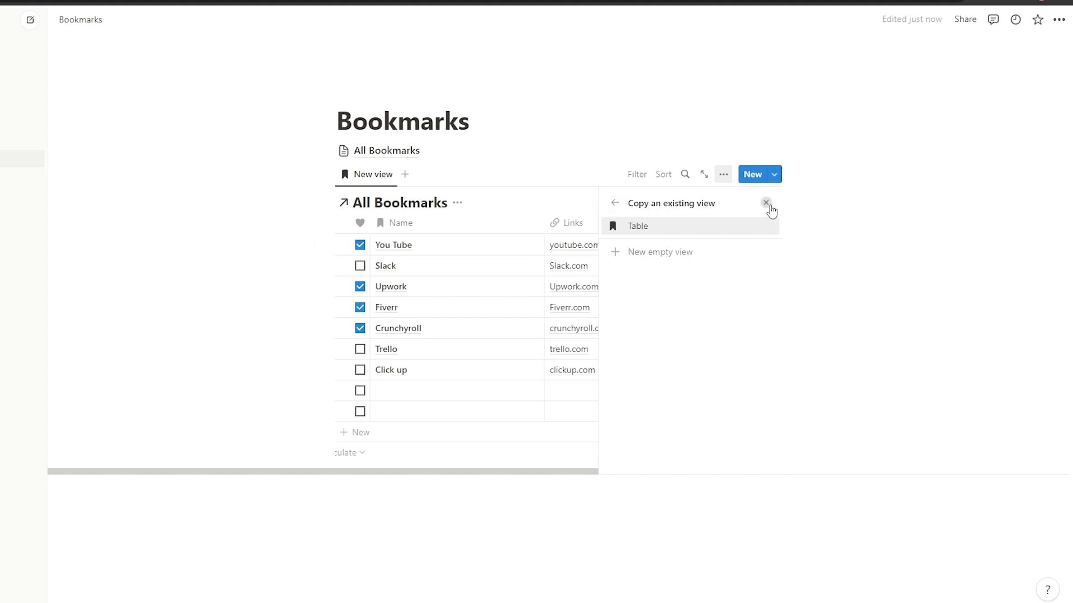
{"action": "left_click", "coordinate": [766, 202]}
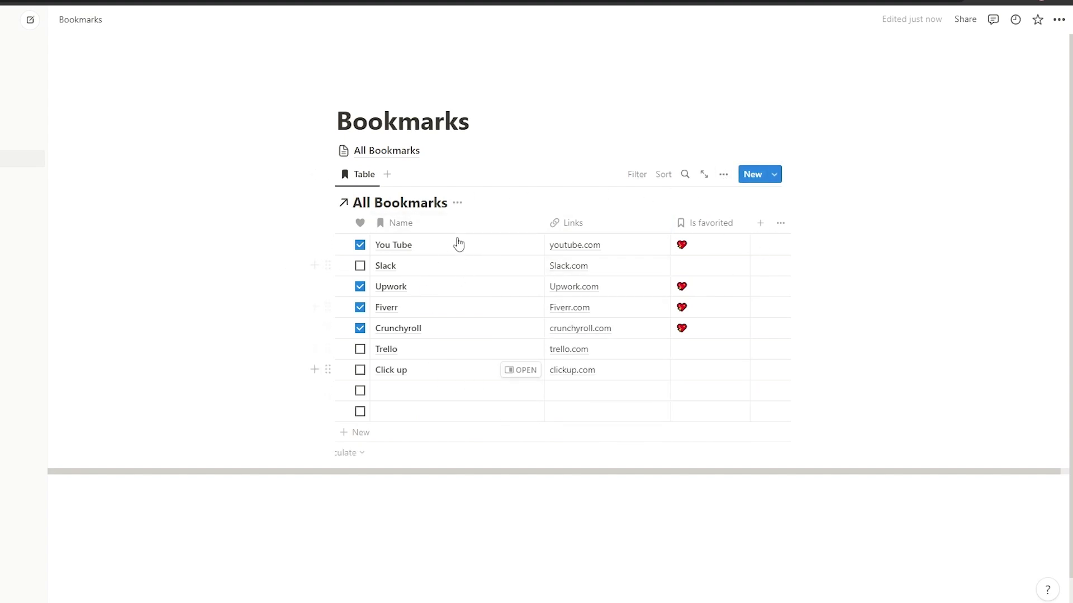
Step: Remove the All Bookmarks database title from the linked view
{"action": "left_click", "coordinate": [457, 203]}
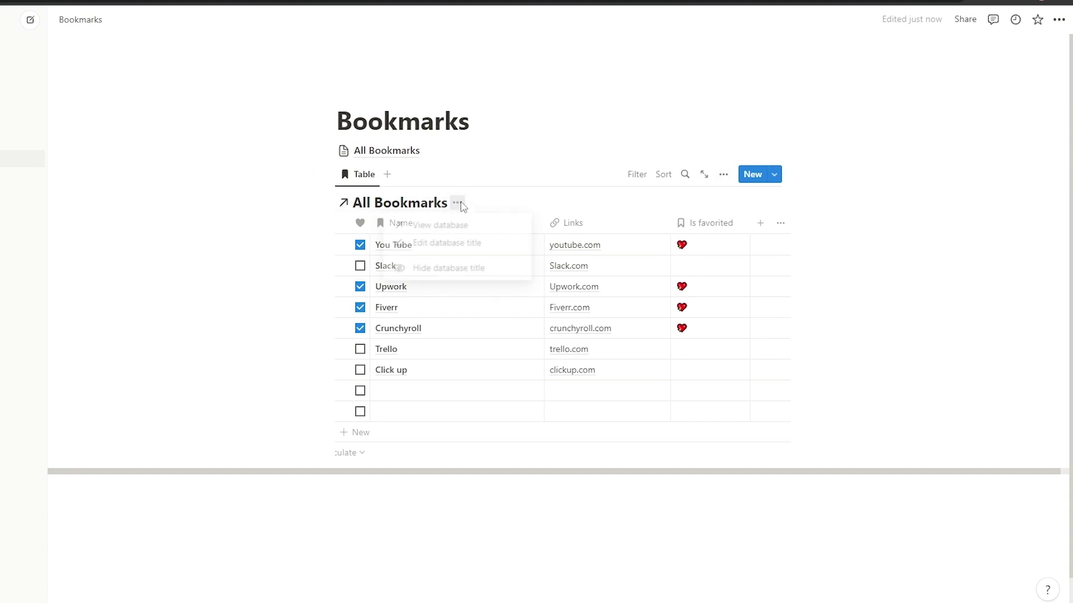
{"action": "left_click", "coordinate": [459, 244]}
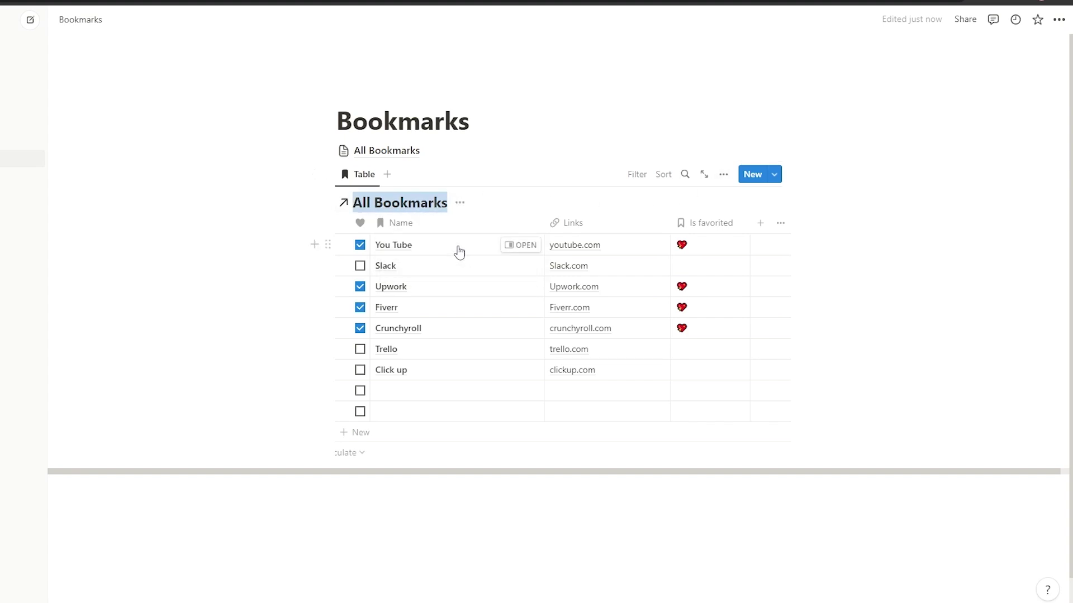
{"action": "key", "text": "BackSpace"}
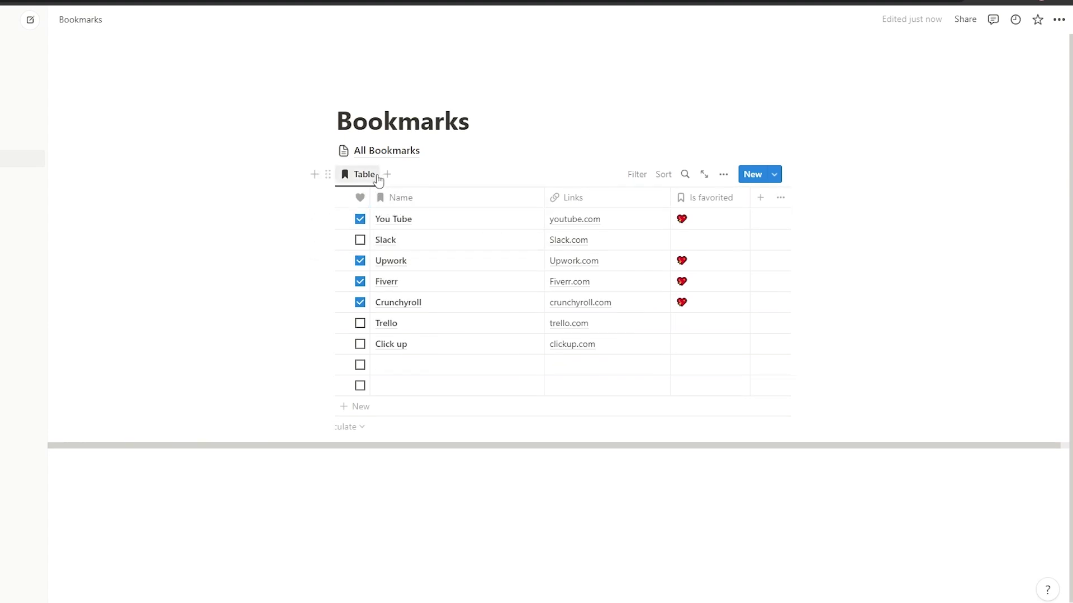
Step: Try the list, board, gallery, timeline and table layouts on the linked bookmarks view
{"action": "left_click", "coordinate": [723, 175]}
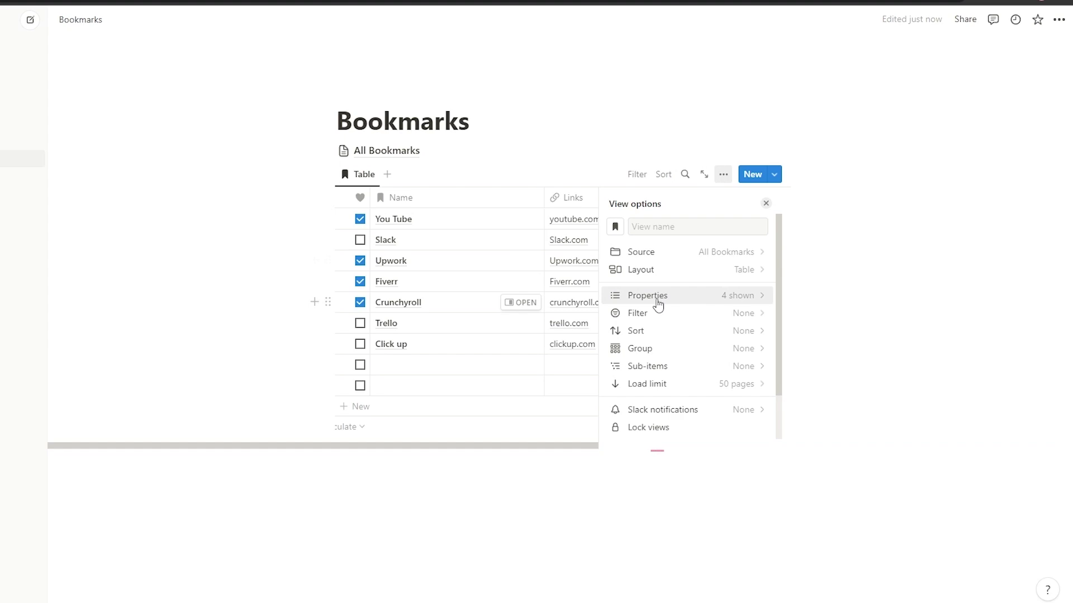
{"action": "left_click", "coordinate": [688, 272]}
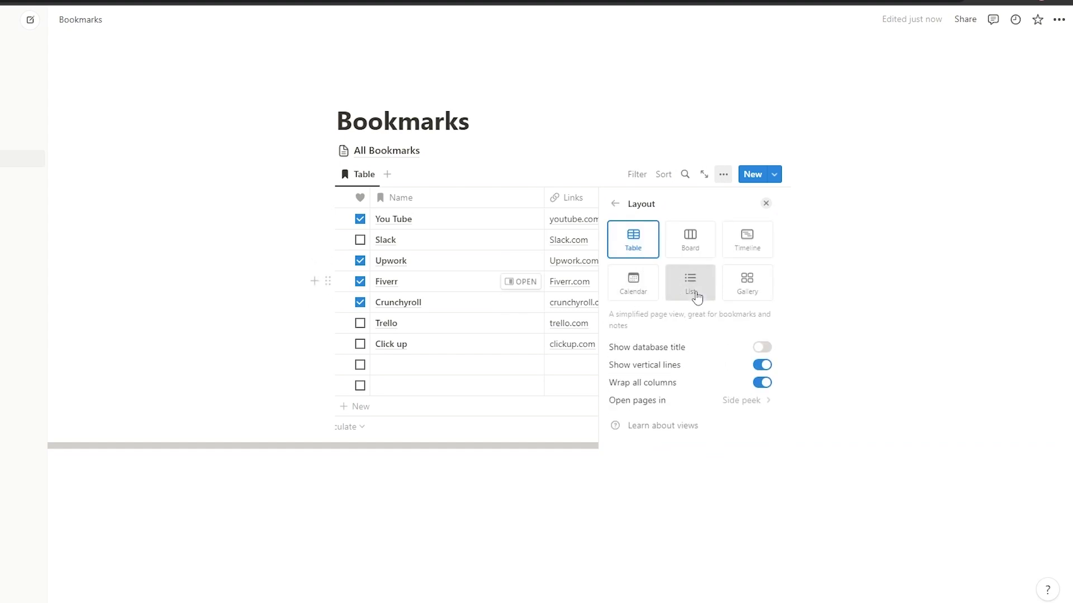
{"action": "left_click", "coordinate": [697, 296]}
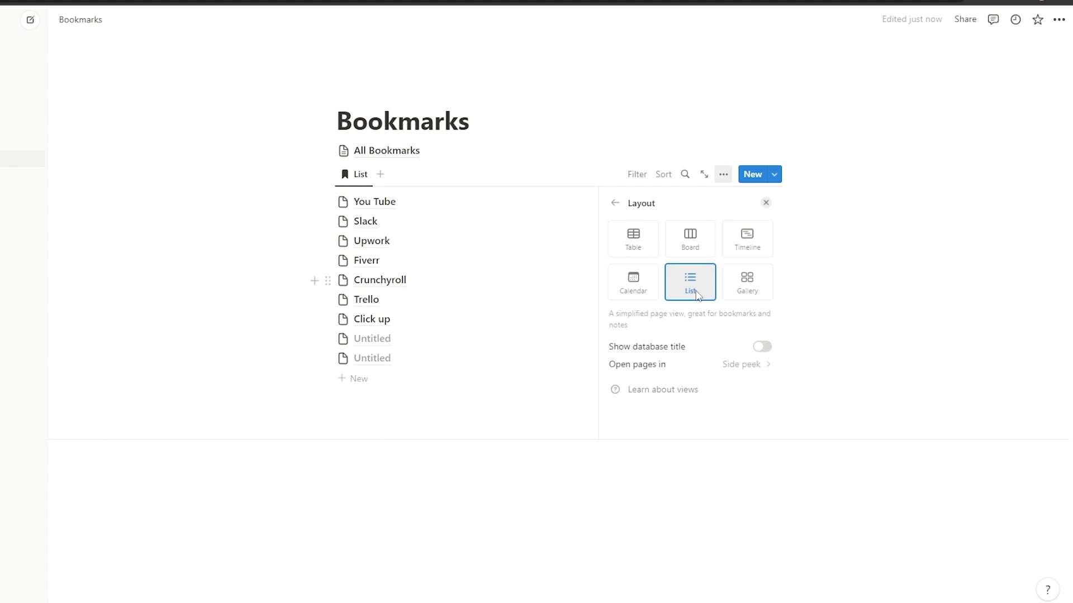
{"action": "left_click", "coordinate": [707, 251]}
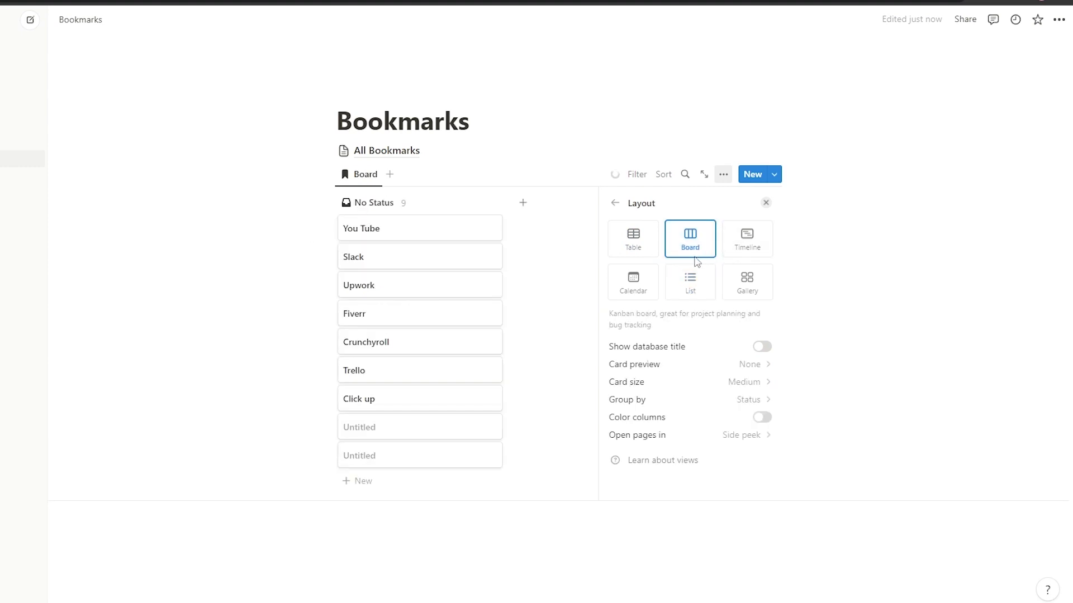
{"action": "left_click", "coordinate": [742, 288]}
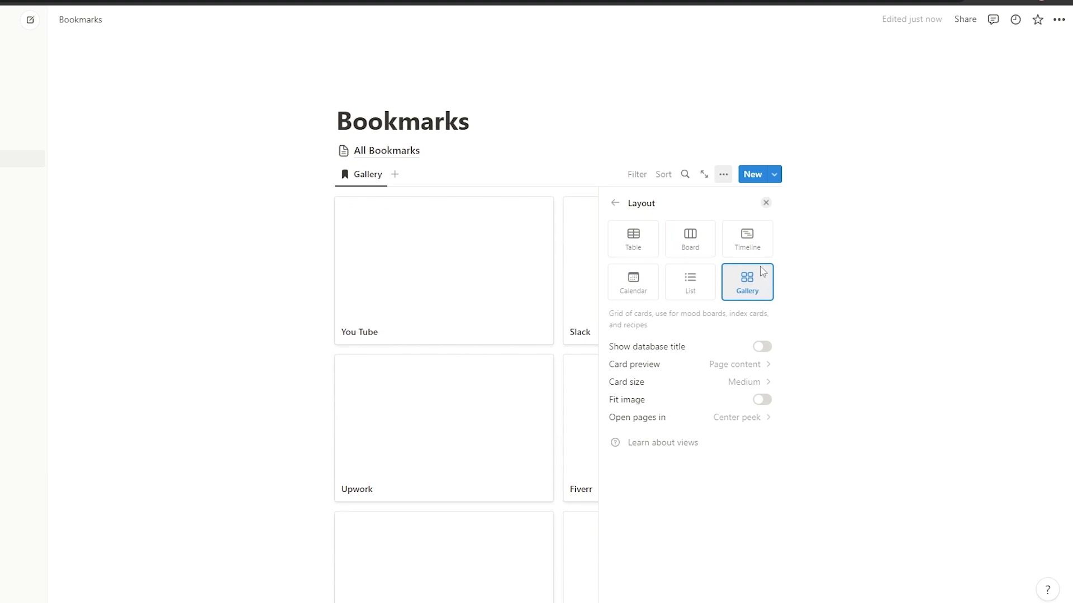
{"action": "left_click", "coordinate": [753, 253]}
{"action": "left_click", "coordinate": [632, 241]}
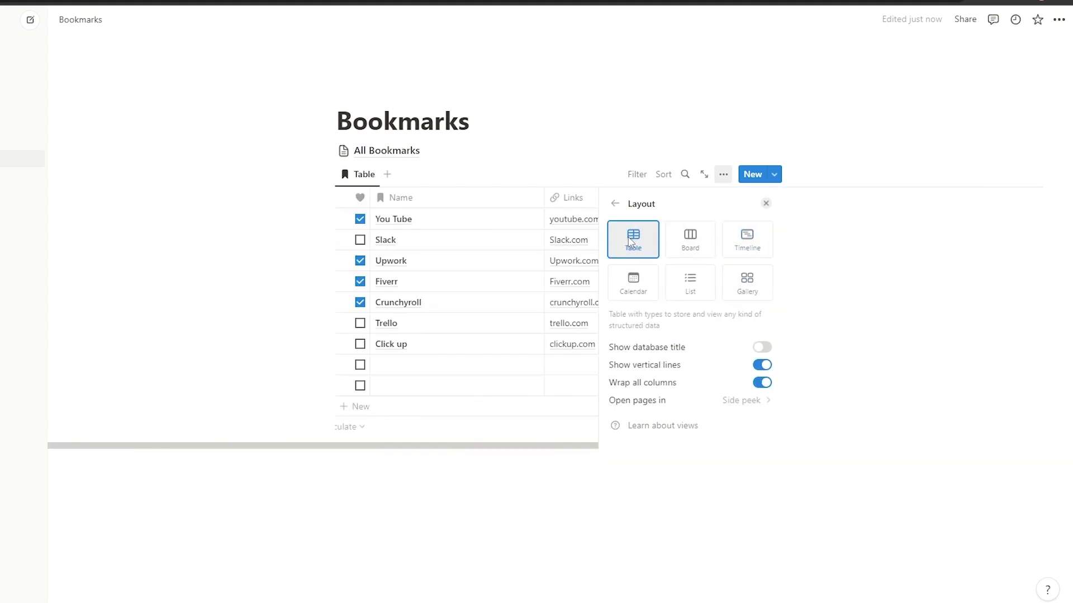
{"action": "left_click", "coordinate": [683, 288]}
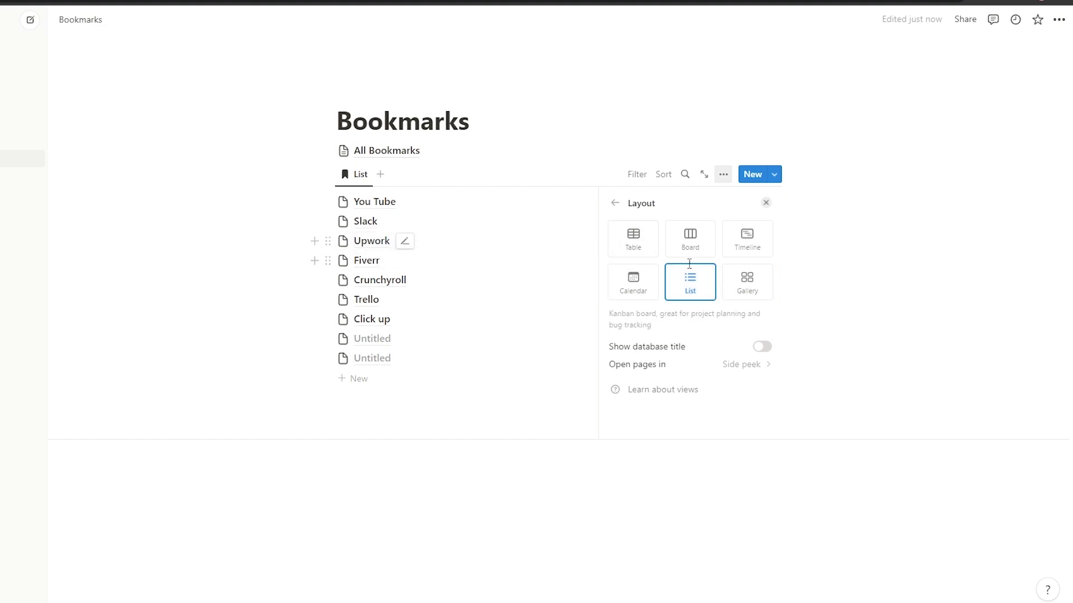
Step: Show the Links and Favorite? properties in the view
{"action": "left_click", "coordinate": [614, 203]}
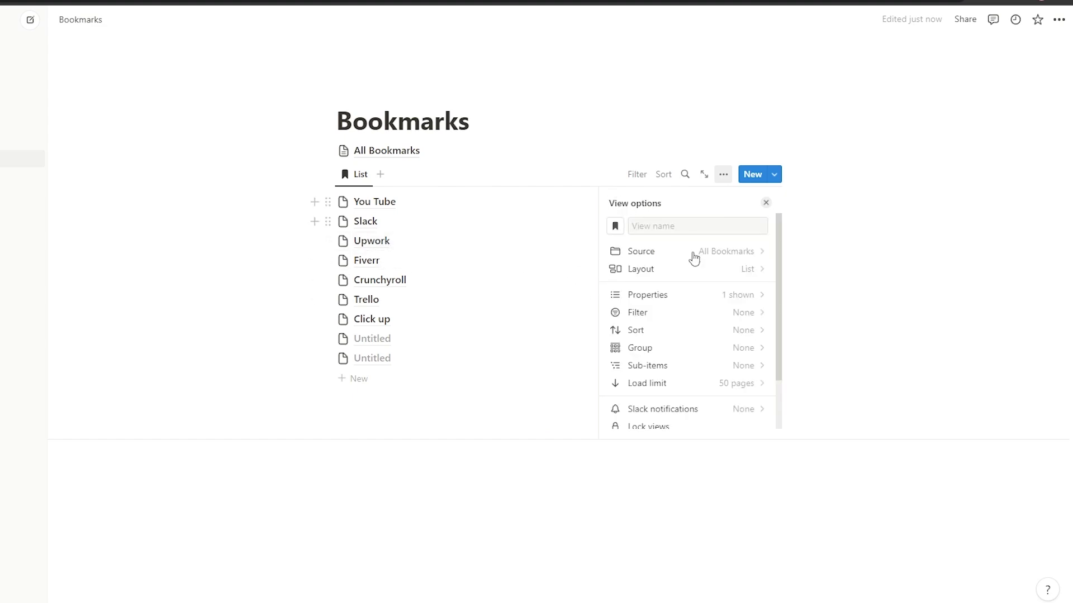
{"action": "left_click", "coordinate": [696, 296]}
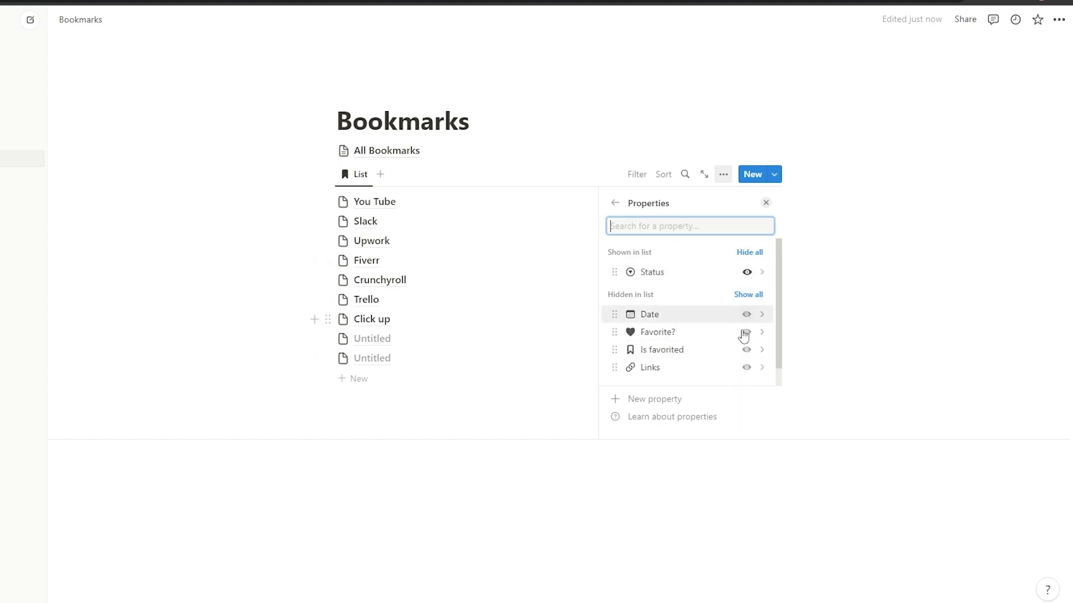
{"action": "left_click", "coordinate": [746, 366]}
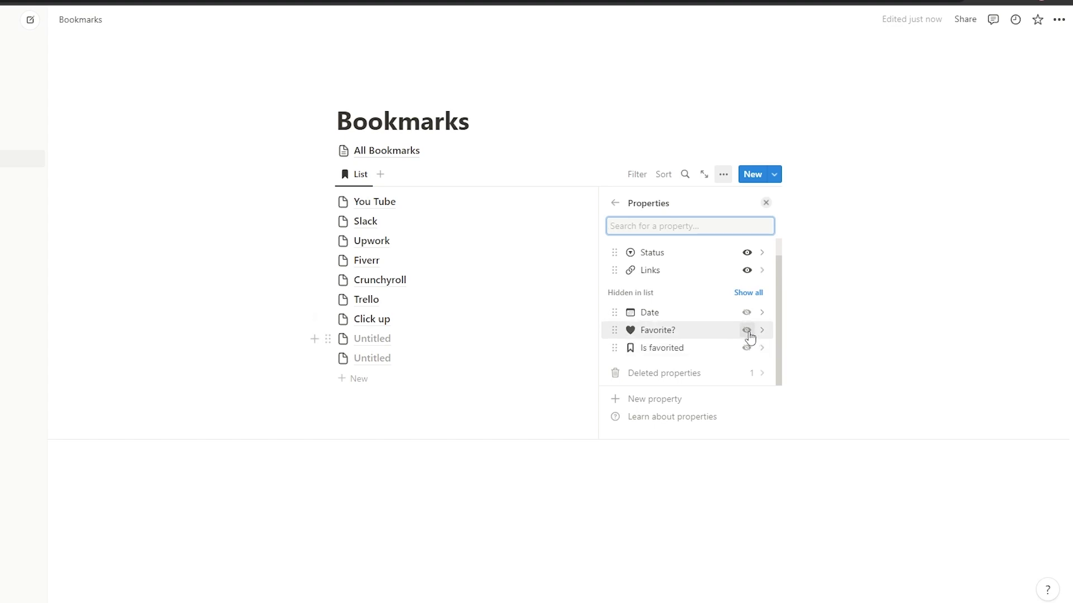
{"action": "left_click", "coordinate": [748, 332]}
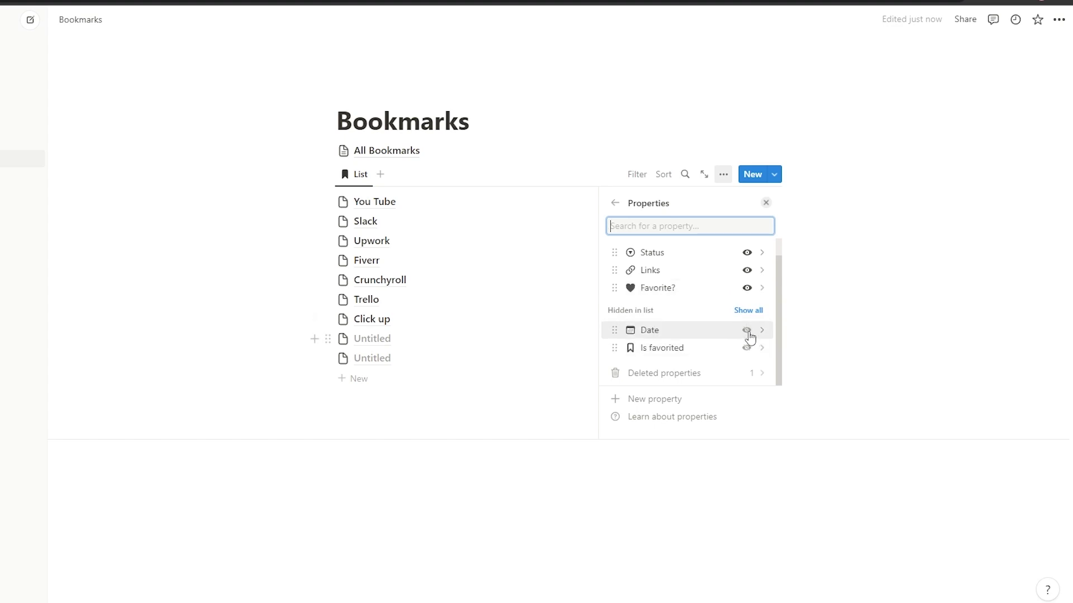
Step: Switch the view's layout to Gallery
{"action": "left_click", "coordinate": [614, 203]}
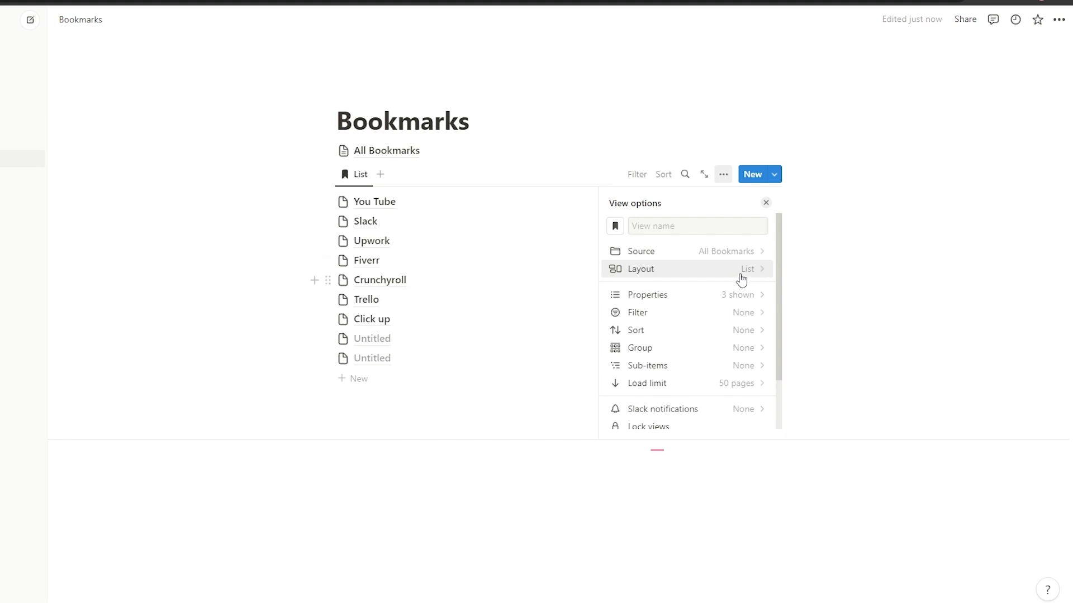
{"action": "left_click", "coordinate": [741, 278]}
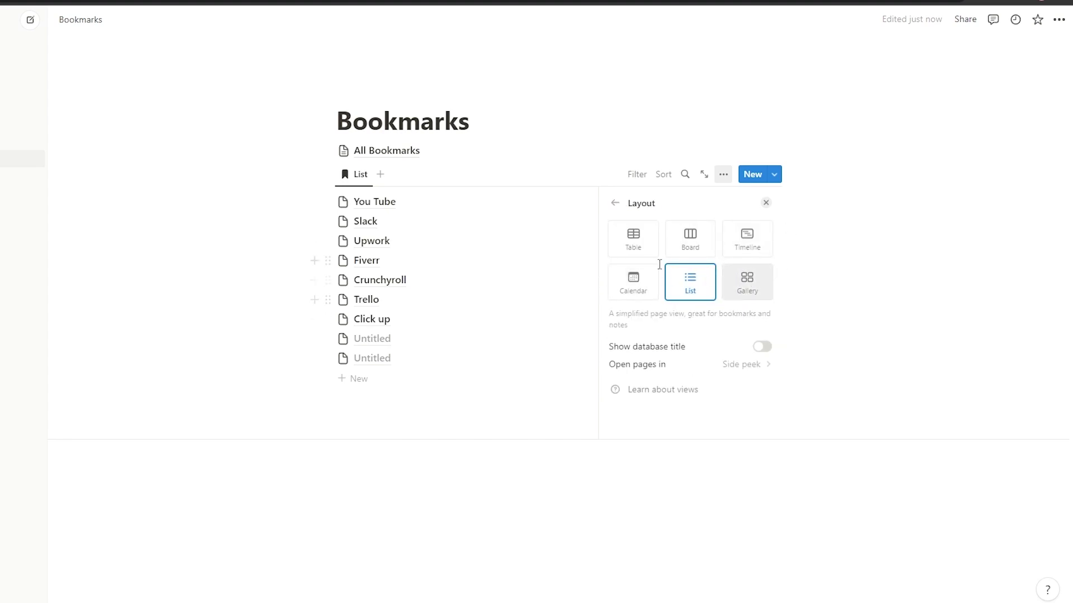
{"action": "left_click", "coordinate": [749, 287]}
Step: Show Is favorited hearts and Links on the cards, hiding the Favorite? checkbox
{"action": "left_click", "coordinate": [615, 204]}
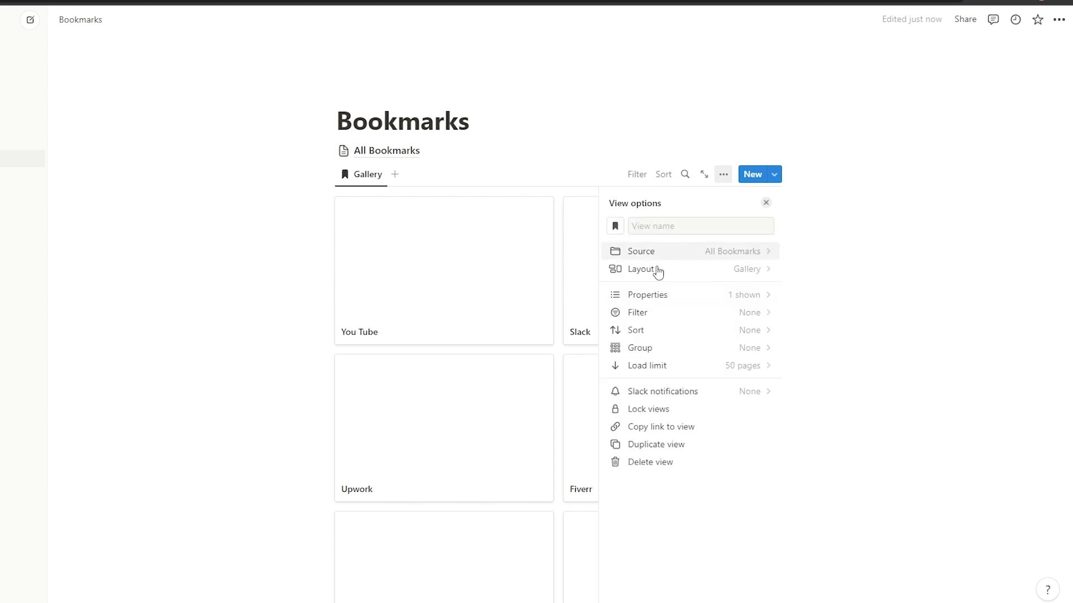
{"action": "left_click", "coordinate": [699, 313]}
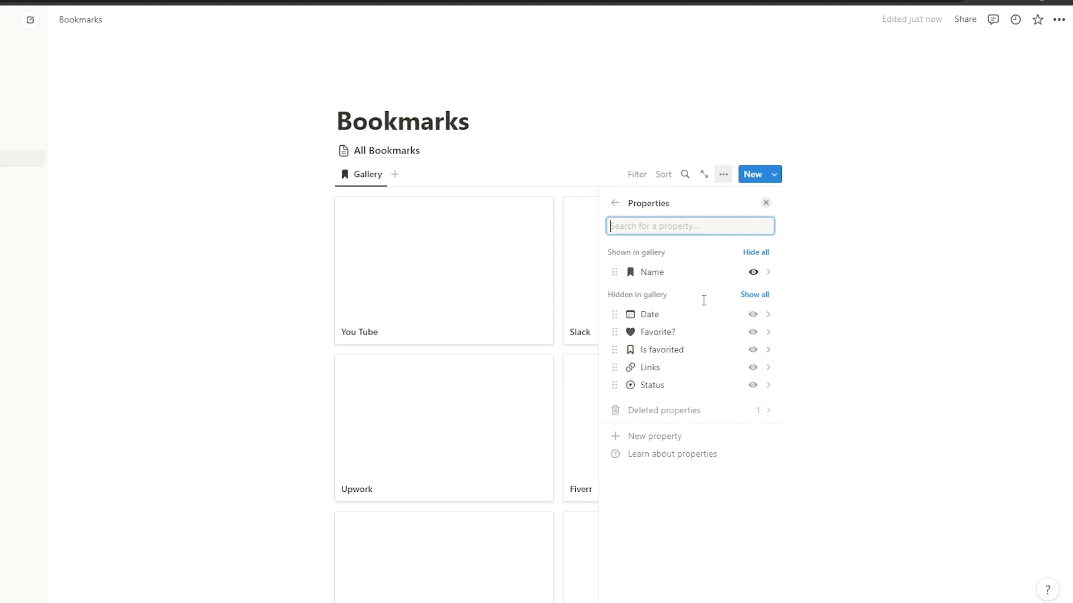
{"action": "left_click", "coordinate": [753, 332]}
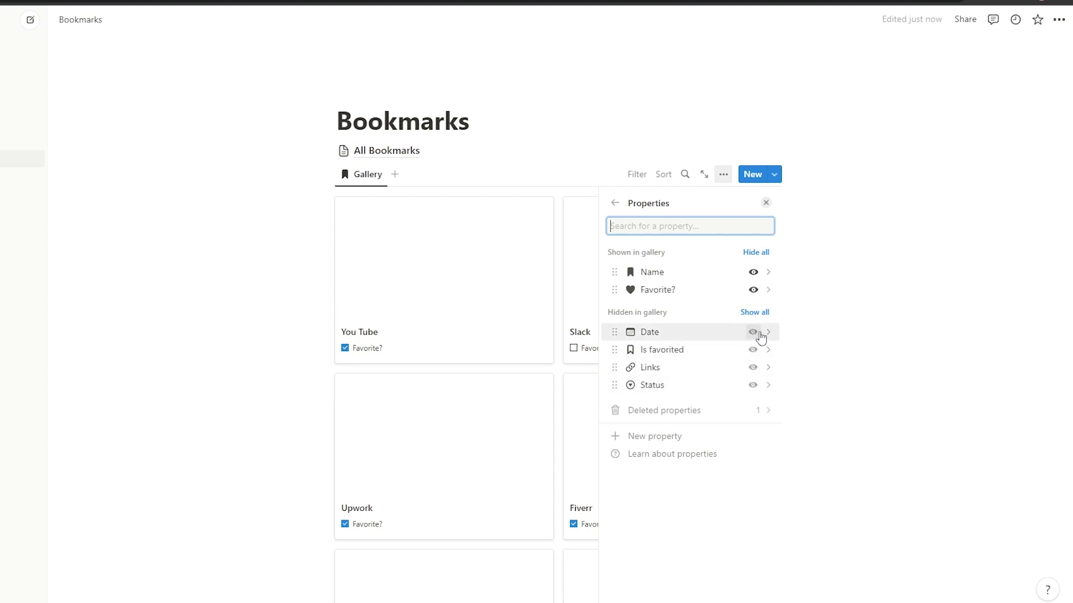
{"action": "left_click", "coordinate": [751, 351]}
{"action": "left_click", "coordinate": [752, 369]}
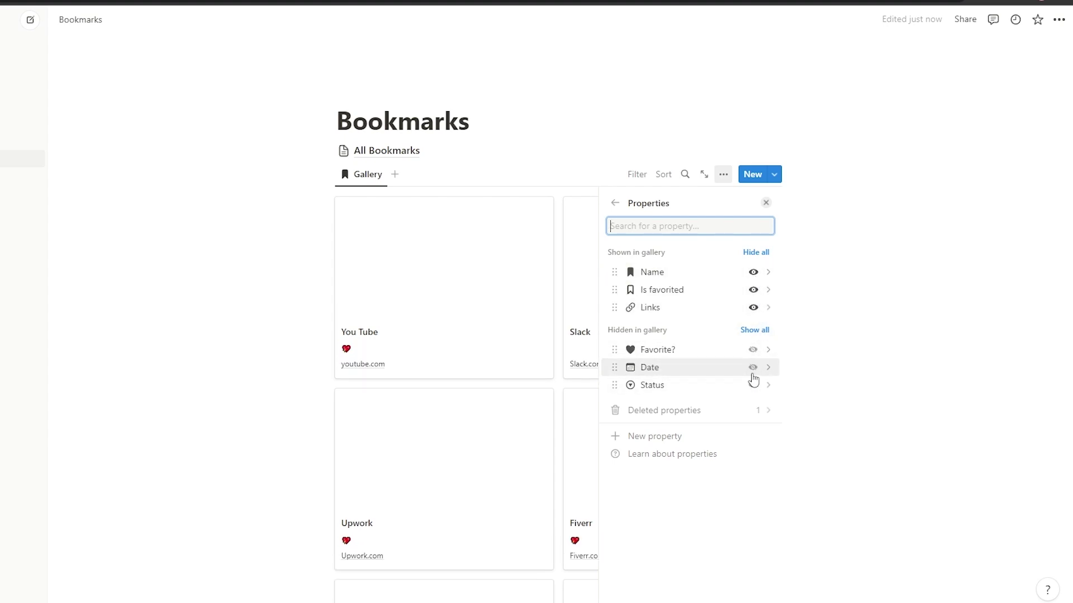
Step: Reorder the card properties so Links sits above Is favorited
{"action": "left_click", "coordinate": [617, 310]}
{"action": "left_click", "coordinate": [615, 203]}
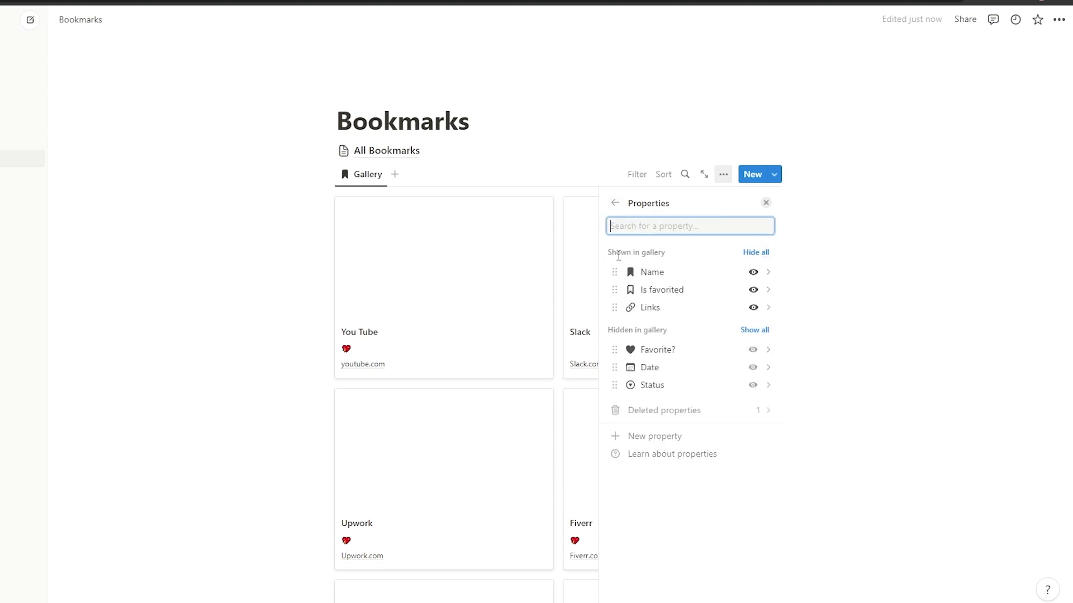
{"action": "left_click_drag", "start_coordinate": [615, 307], "coordinate": [618, 288]}
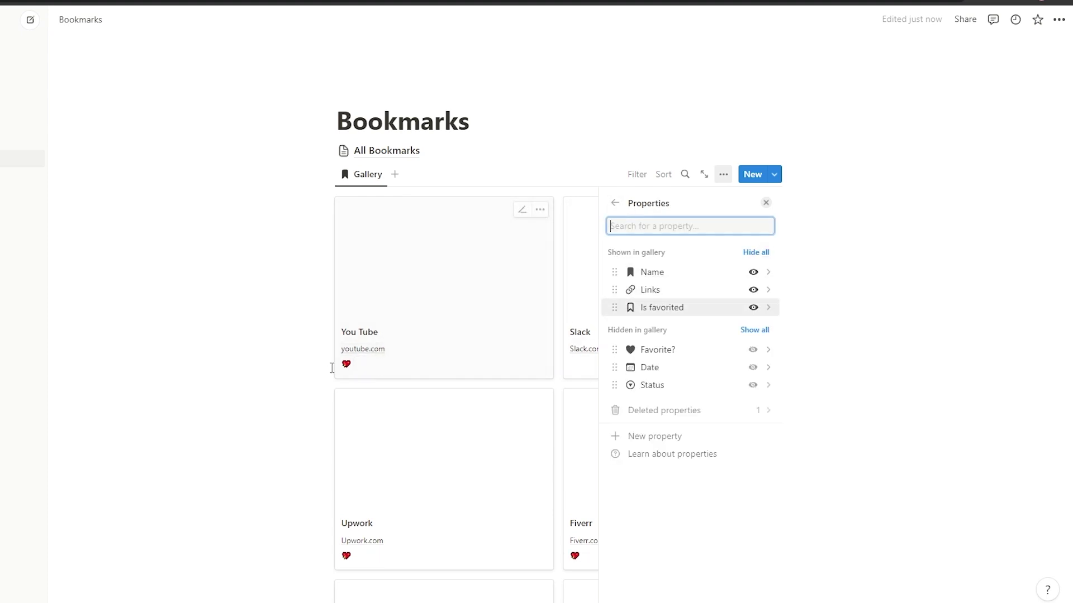
{"action": "left_click", "coordinate": [615, 204]}
Step: Add a Favorite? is Checked filter, leaving You Tube, Upwork, Fiverr and Crunchyroll
{"action": "left_click", "coordinate": [696, 321]}
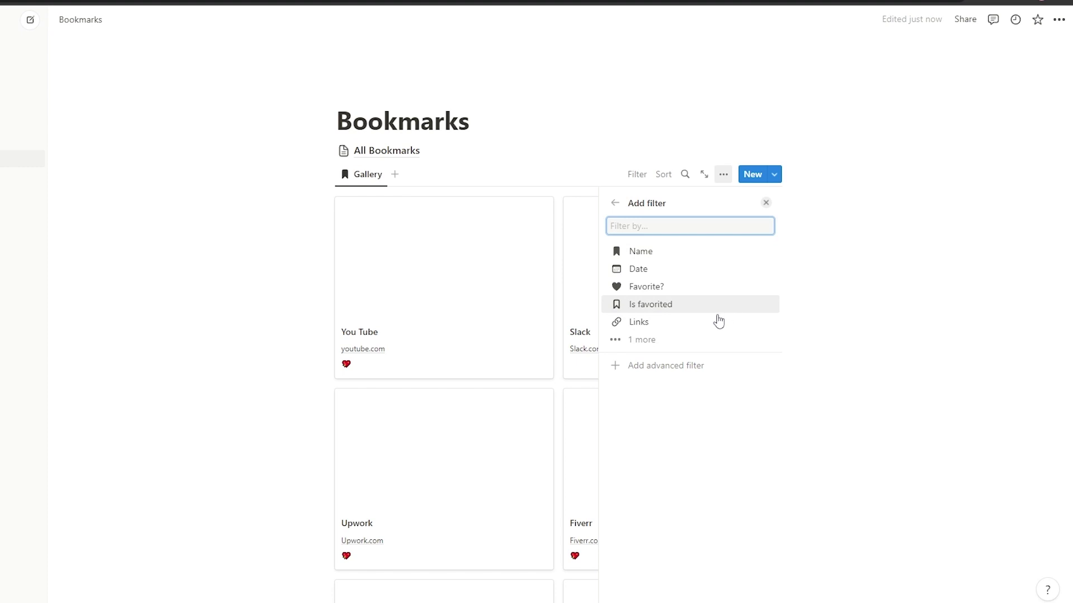
{"action": "left_click", "coordinate": [710, 298]}
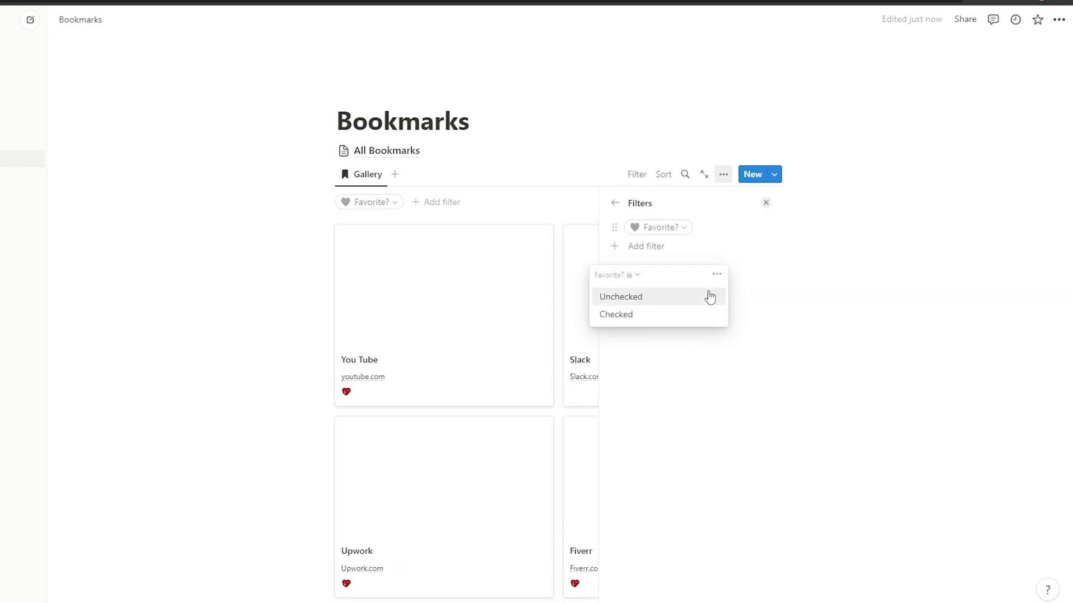
{"action": "left_click", "coordinate": [629, 315]}
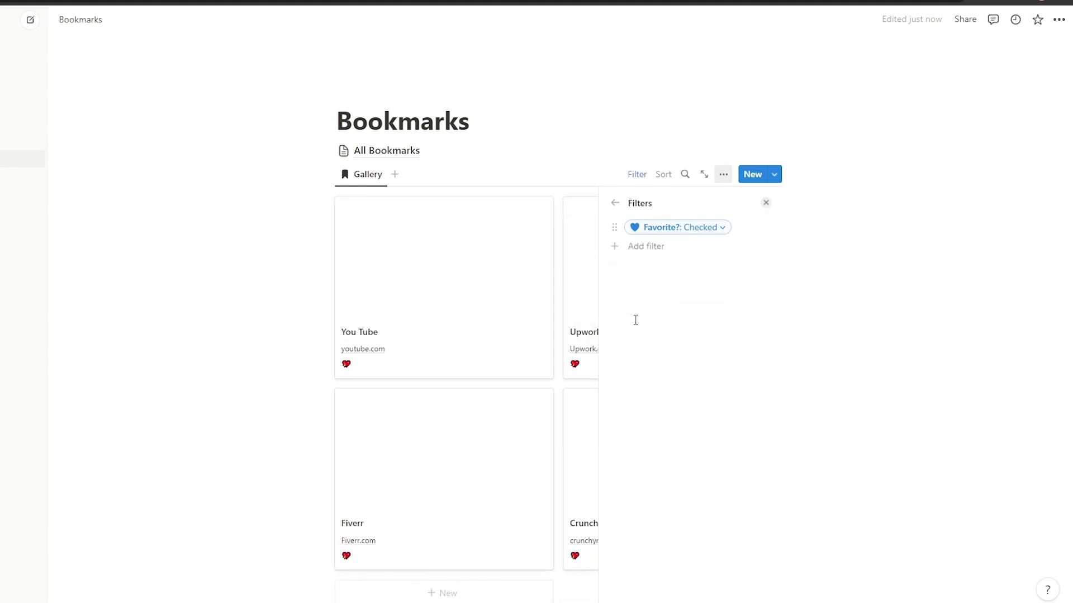
{"action": "left_click", "coordinate": [616, 203]}
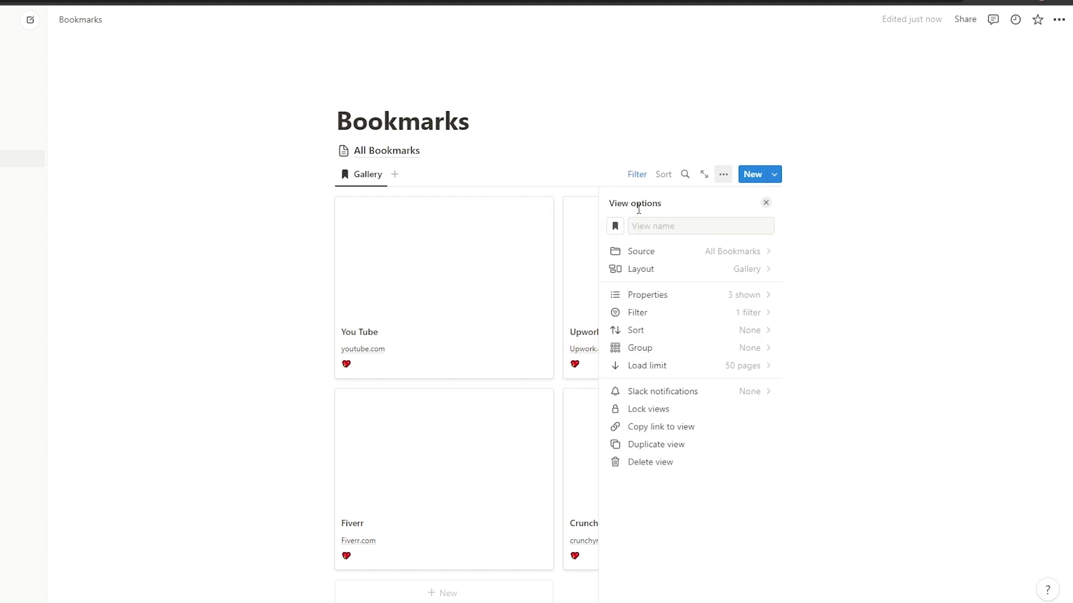
{"action": "key", "text": "Escape"}
{"action": "scroll", "coordinate": [645, 394], "scroll_direction": "down", "scroll_amount": 3}
{"action": "scroll", "coordinate": [687, 287], "scroll_direction": "up", "scroll_amount": 3}
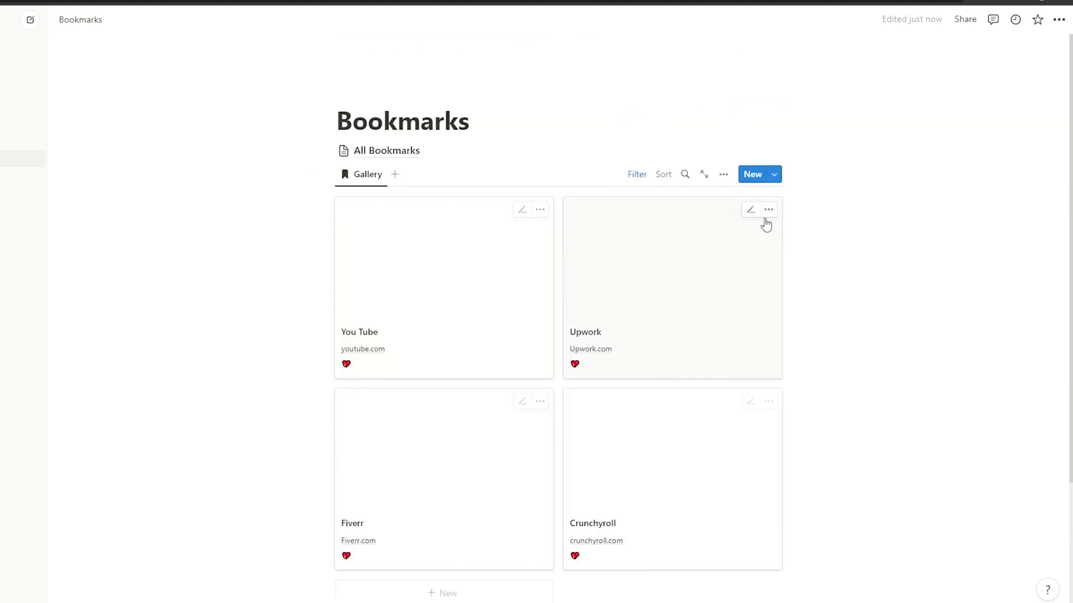
Step: Set Card size to Small and Card preview to None, then open the youtube.com link
{"action": "left_click", "coordinate": [724, 174]}
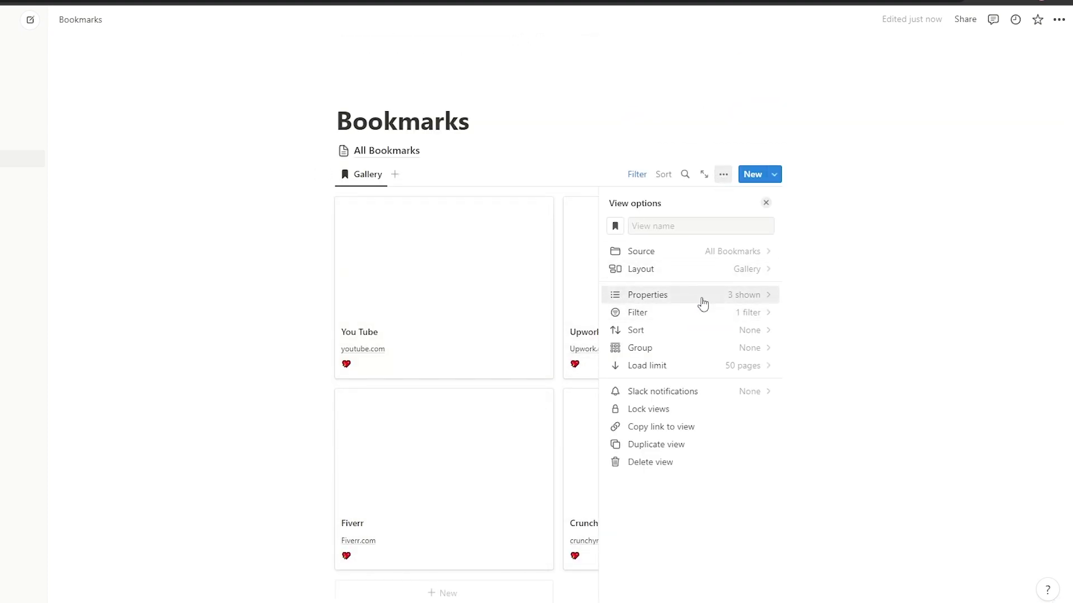
{"action": "left_click", "coordinate": [693, 279]}
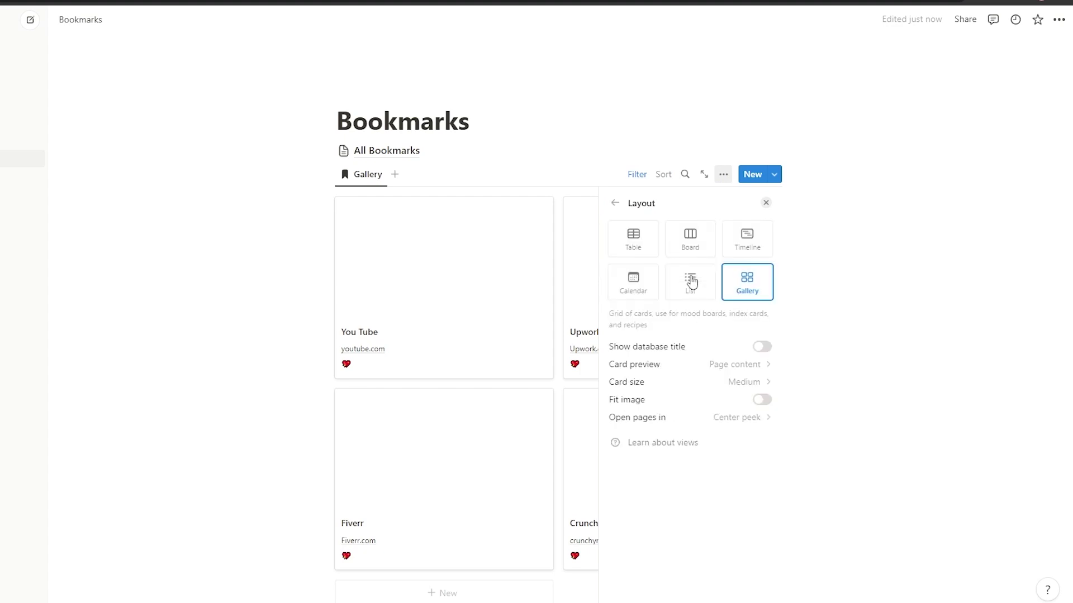
{"action": "left_click", "coordinate": [764, 391]}
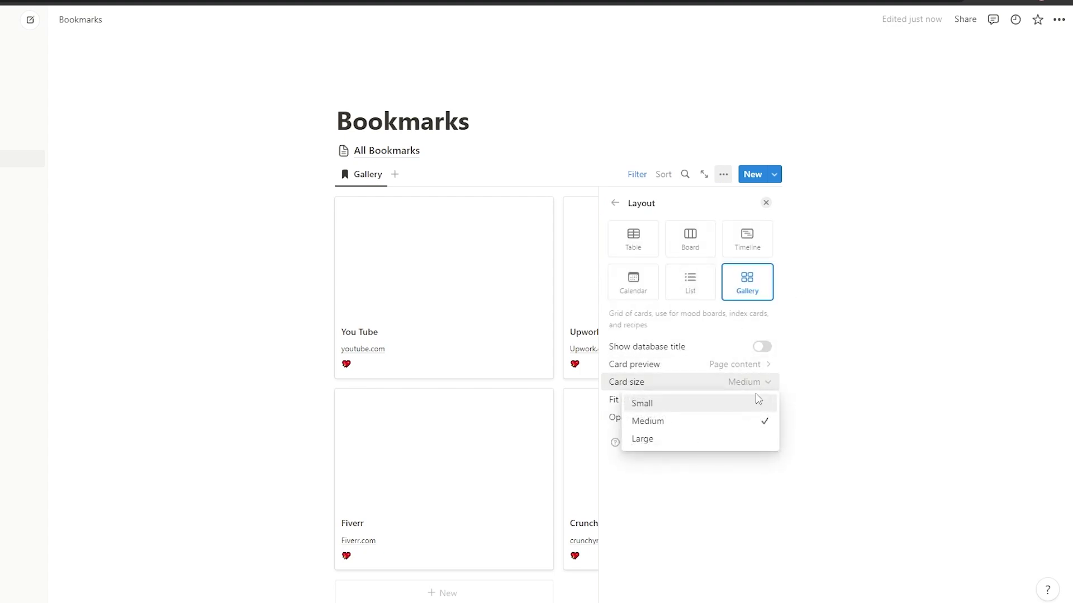
{"action": "left_click", "coordinate": [714, 406]}
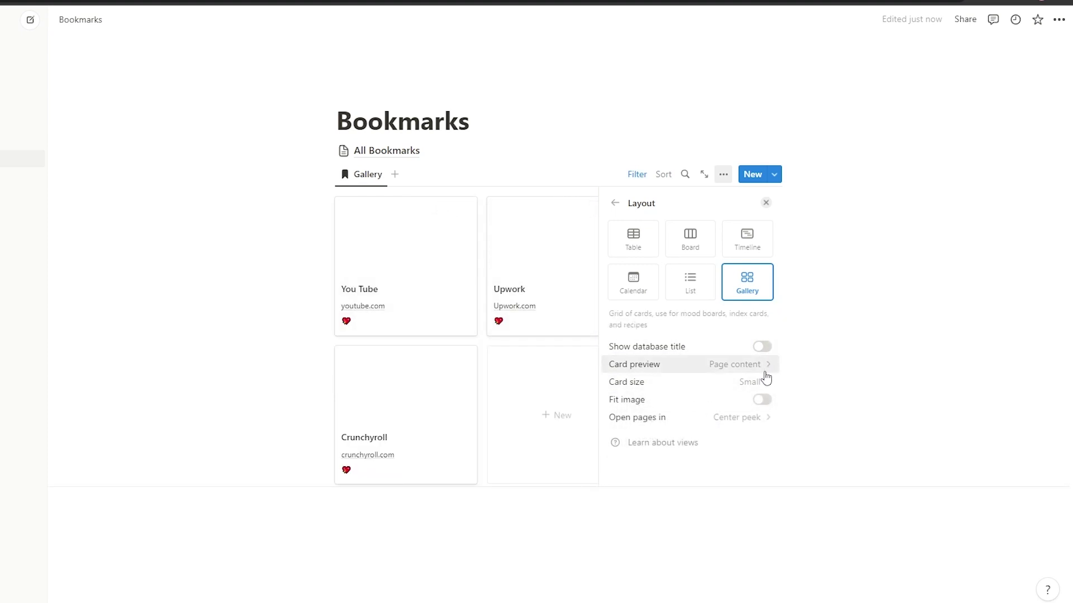
{"action": "left_click", "coordinate": [762, 365]}
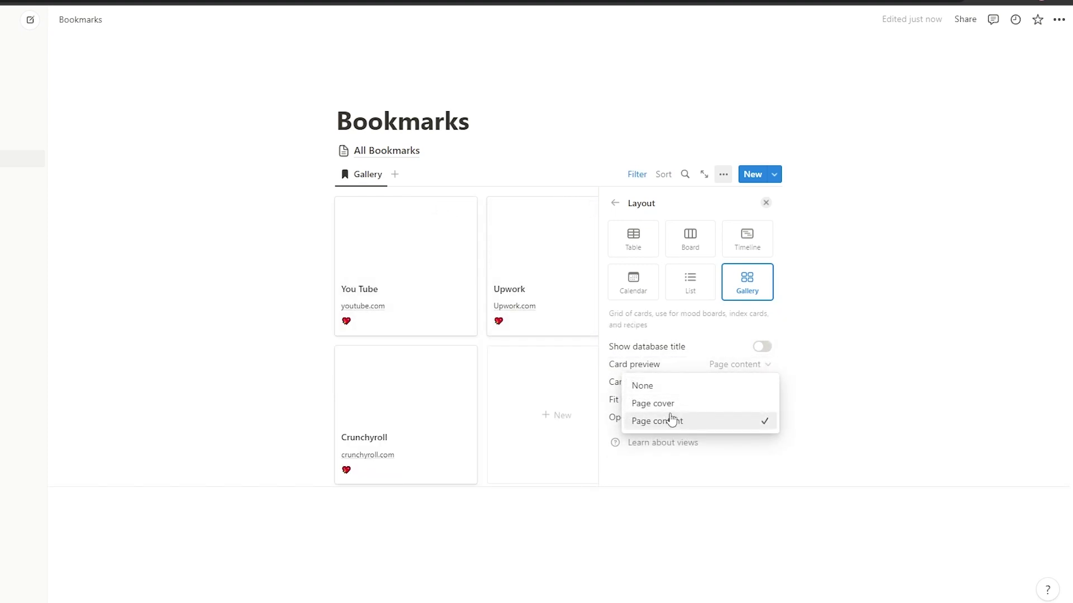
{"action": "left_click", "coordinate": [676, 391]}
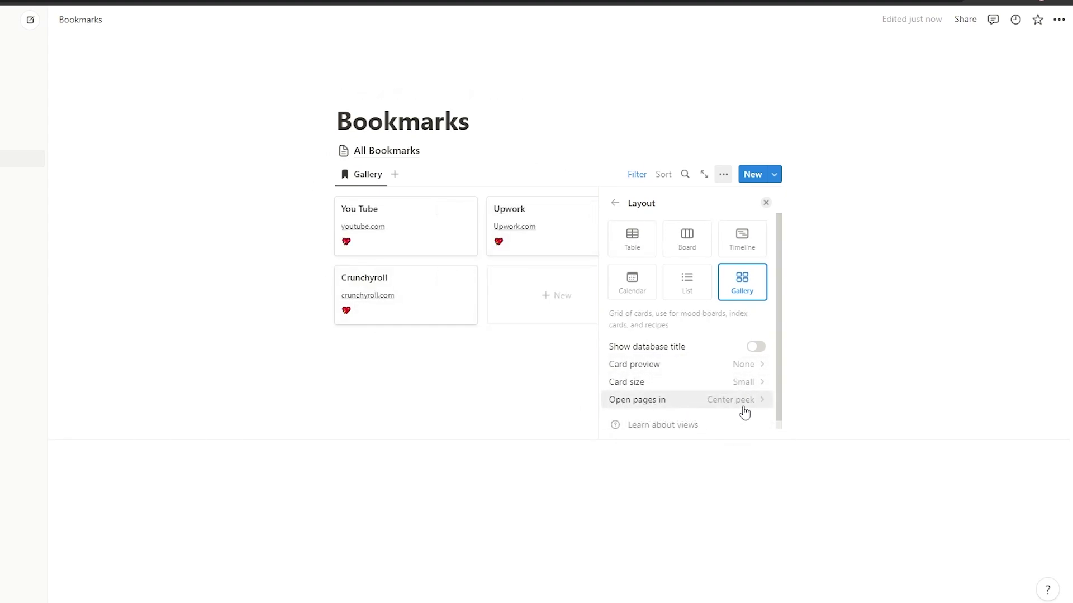
{"action": "left_click", "coordinate": [765, 205]}
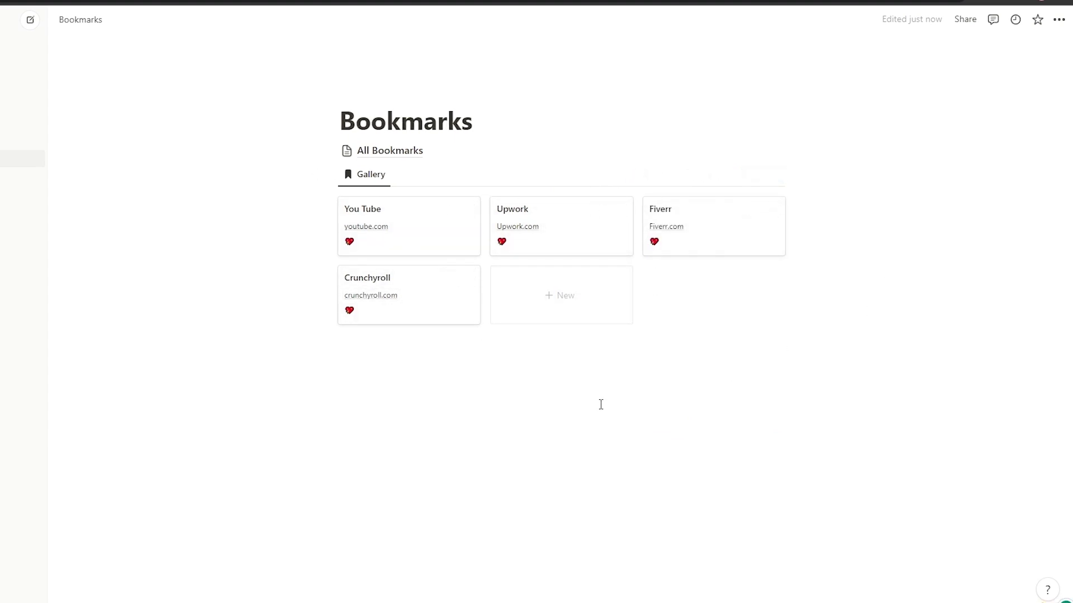
{"action": "left_click", "coordinate": [366, 227]}
Step: Rename the gallery view to 'Favourites'
{"action": "left_click", "coordinate": [368, 177]}
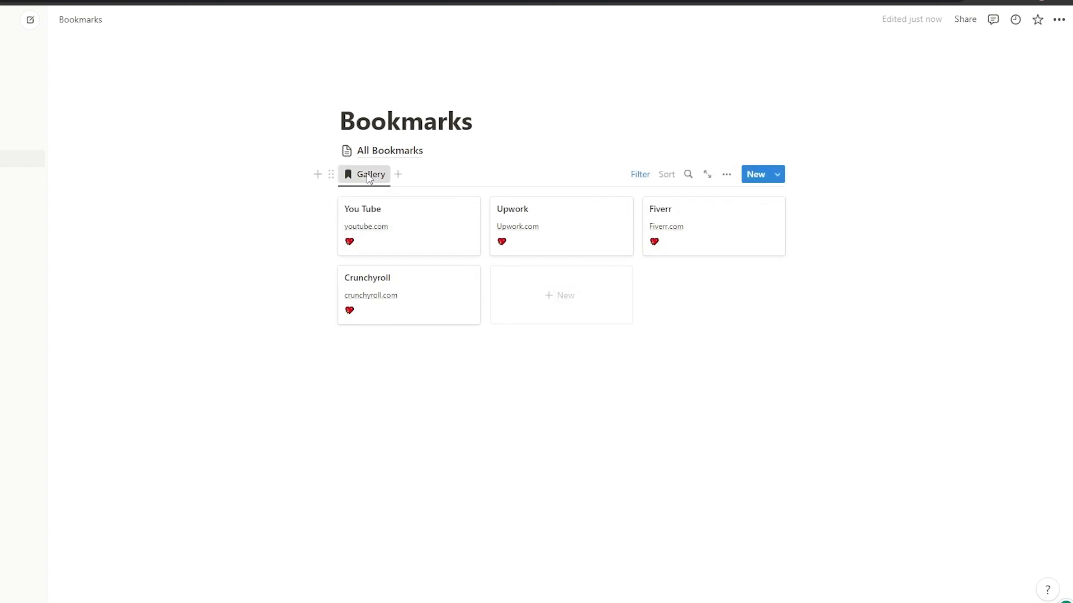
{"action": "left_click", "coordinate": [384, 201]}
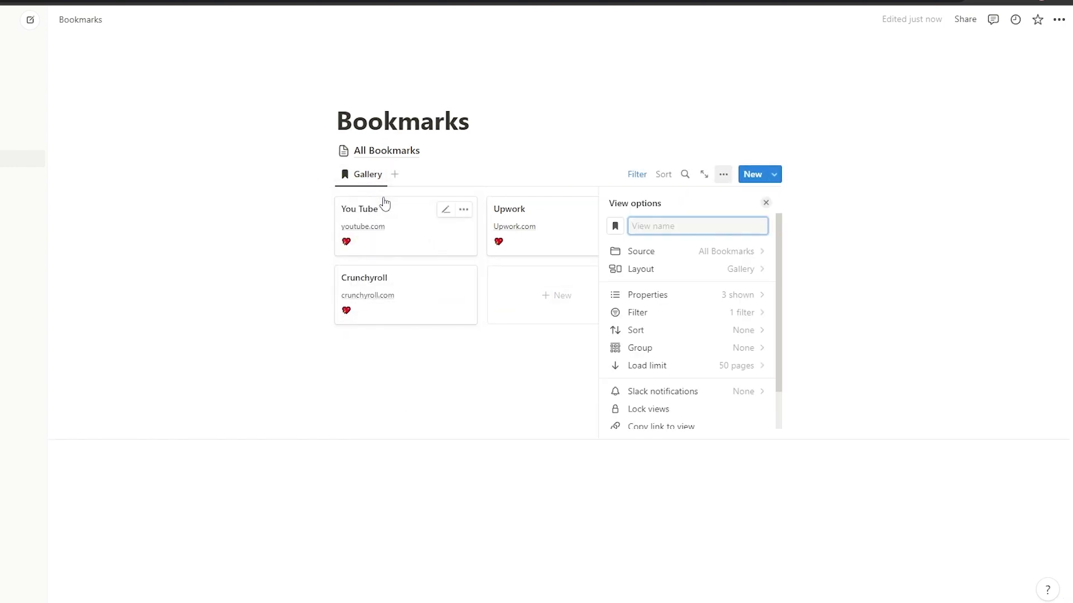
{"action": "type", "text": "F"}
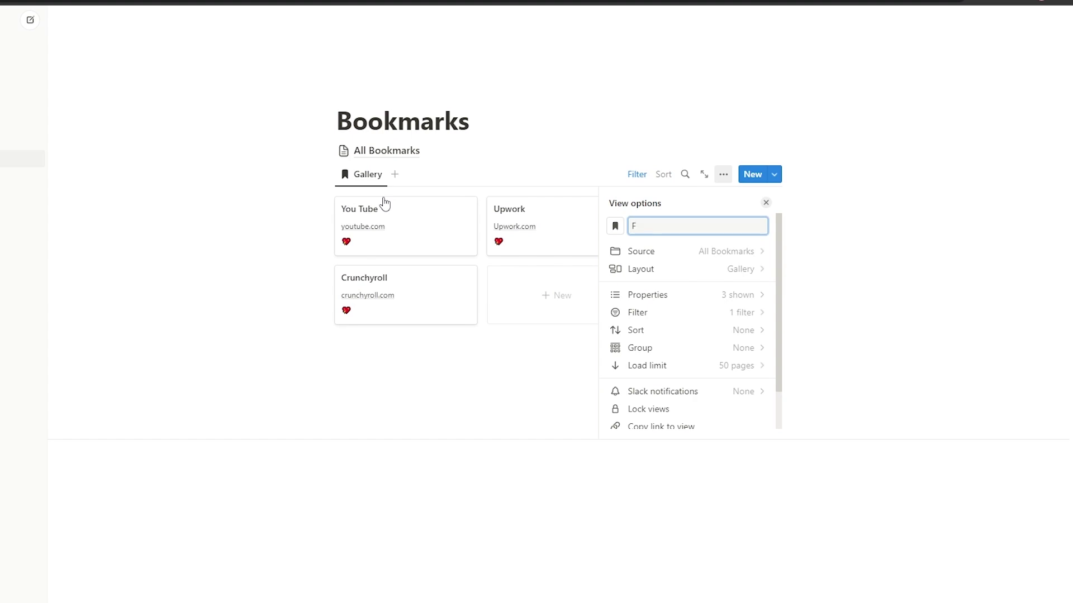
{"action": "type", "text": "avourites"}
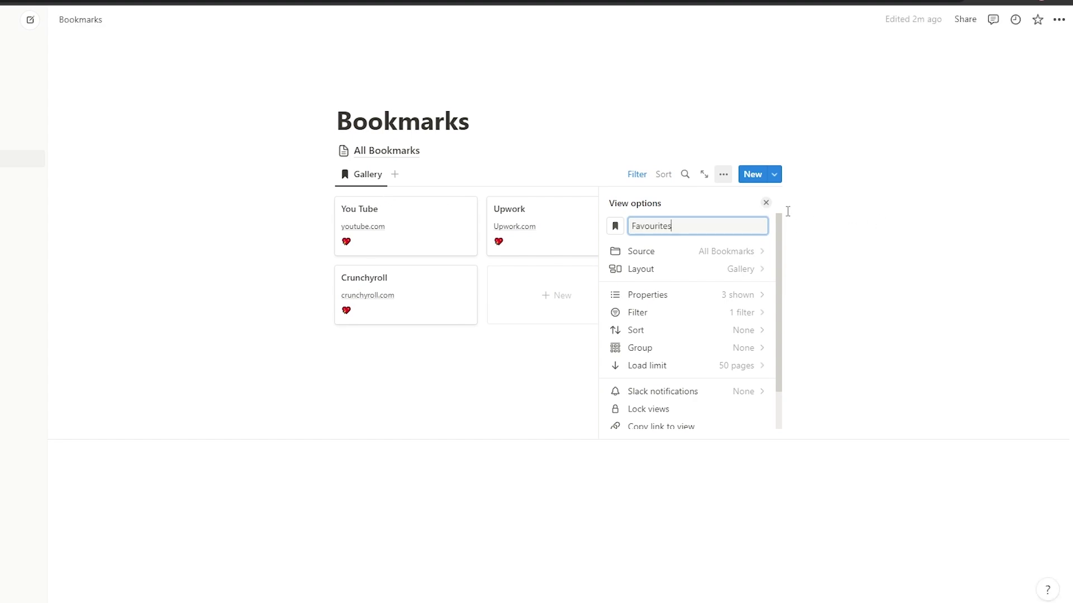
{"action": "left_click", "coordinate": [765, 204]}
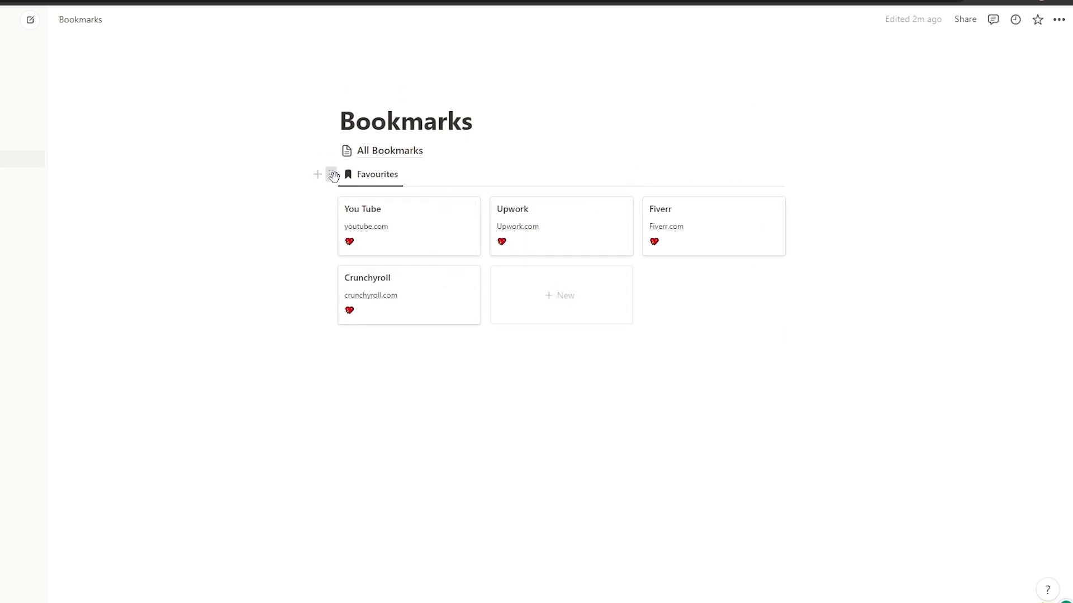
Step: Move the gallery block below All Bookmarks and correct its name to 'Favorites'
{"action": "left_click_drag", "start_coordinate": [333, 174], "coordinate": [371, 162]}
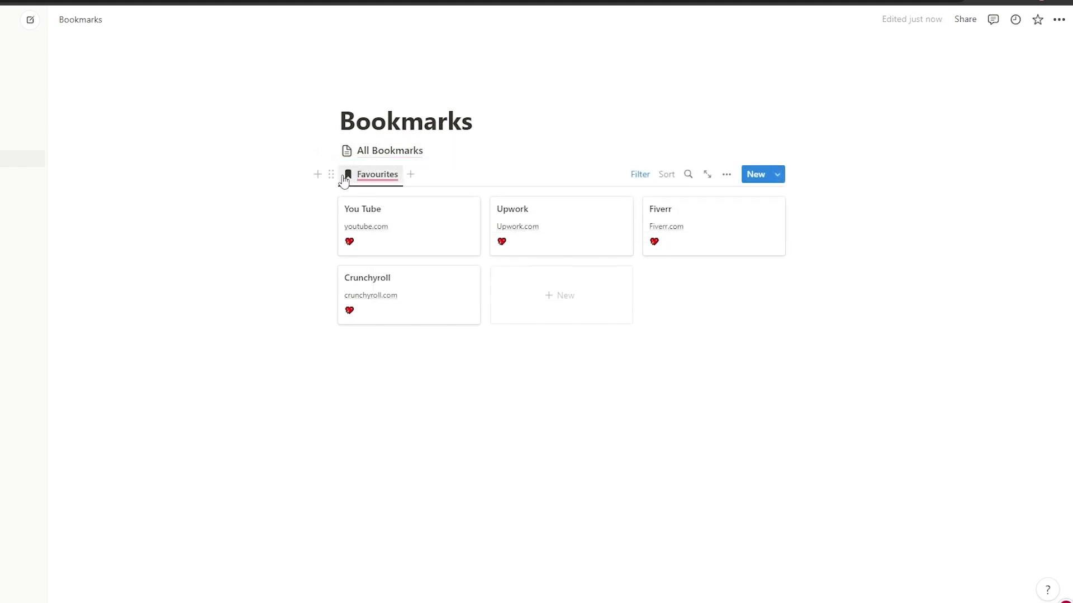
{"action": "mouse_move", "coordinate": [379, 181]}
{"action": "left_click", "coordinate": [381, 209]}
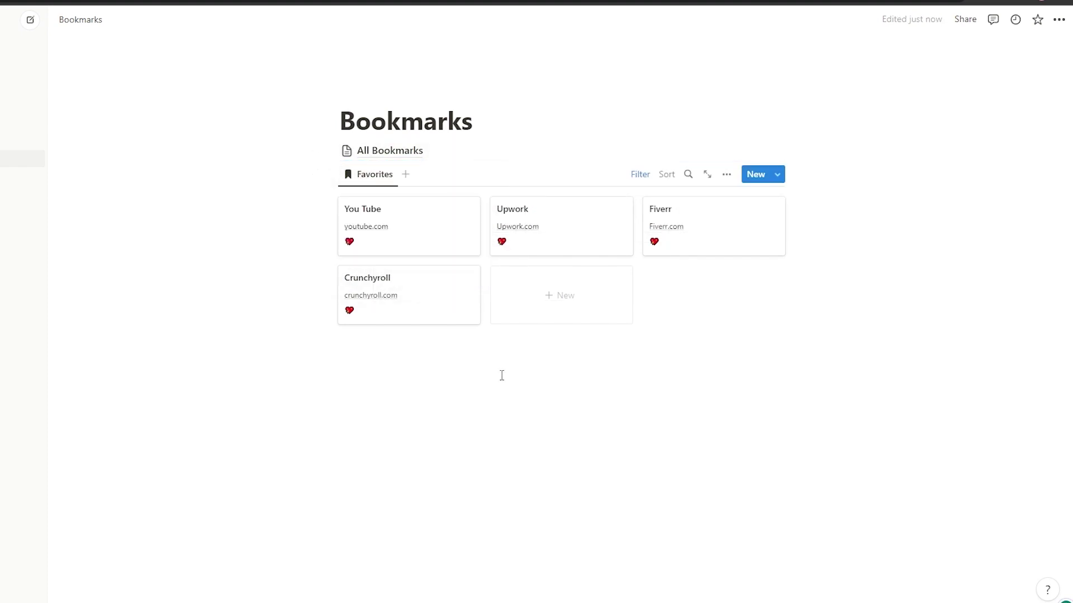